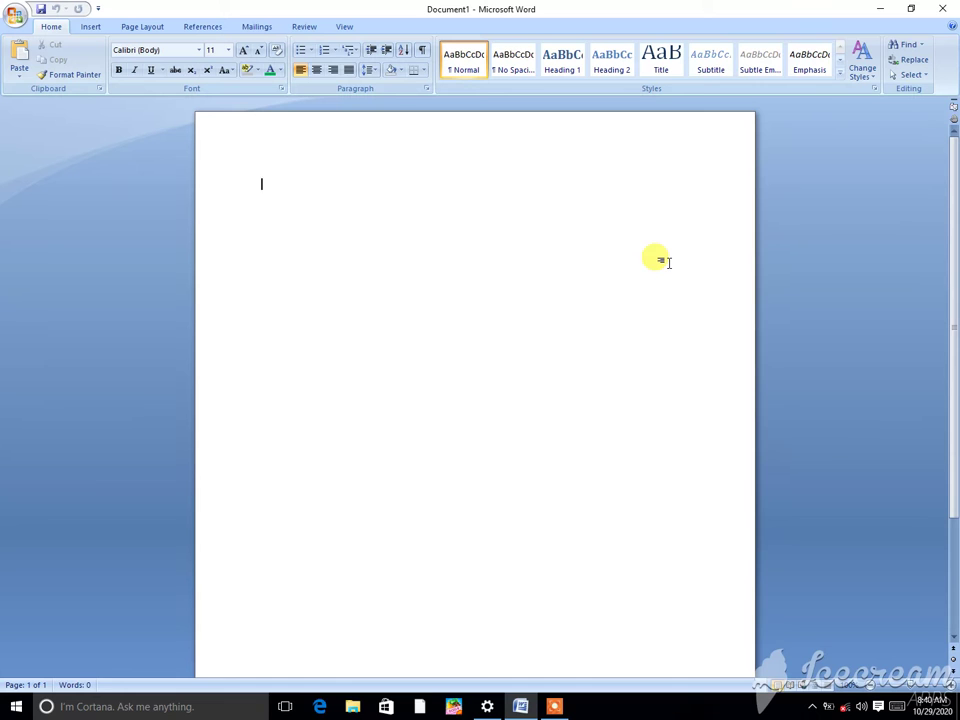
Type 'This is my pencil.' on the blank page and select the sentence
type("This is my pencil")
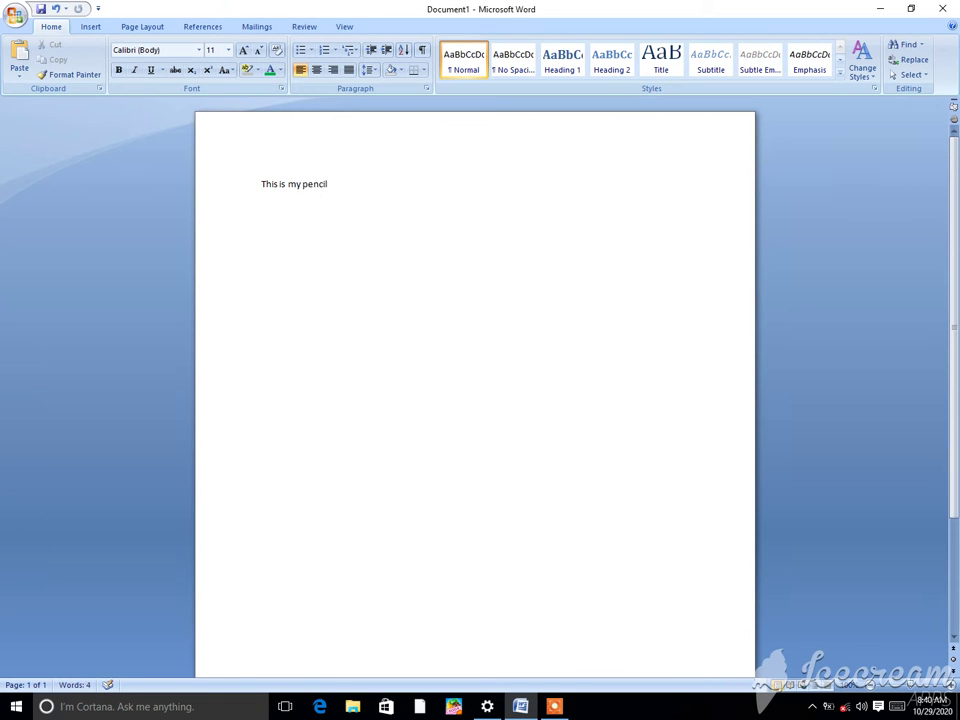
type(".")
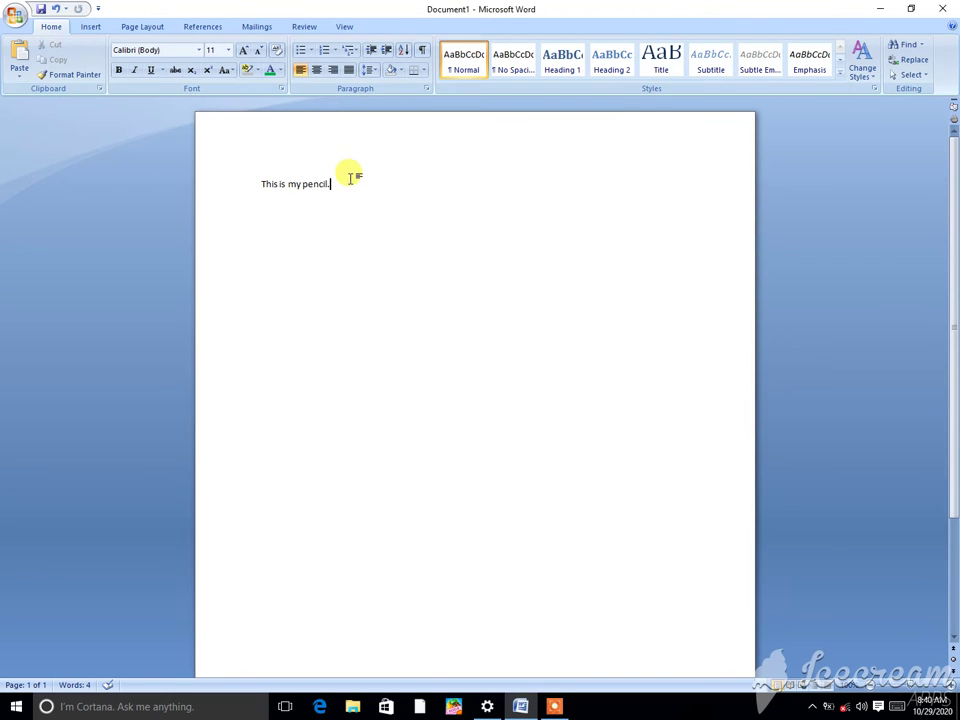
left_click_drag(336, 184, 251, 183)
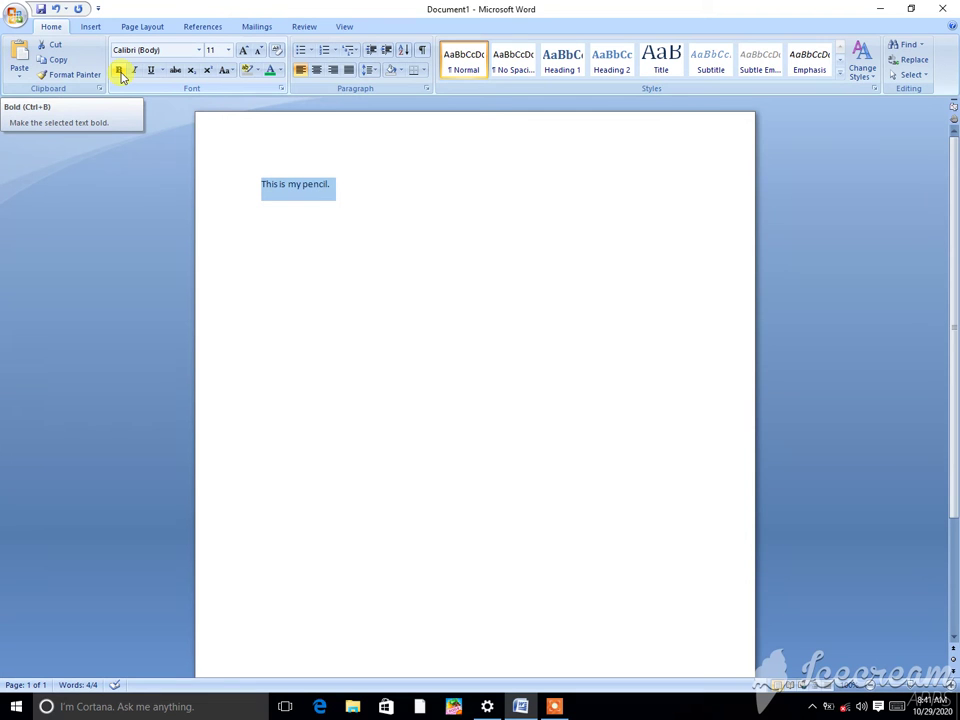
Make 'This is my pencil.' bold
left_click(119, 71)
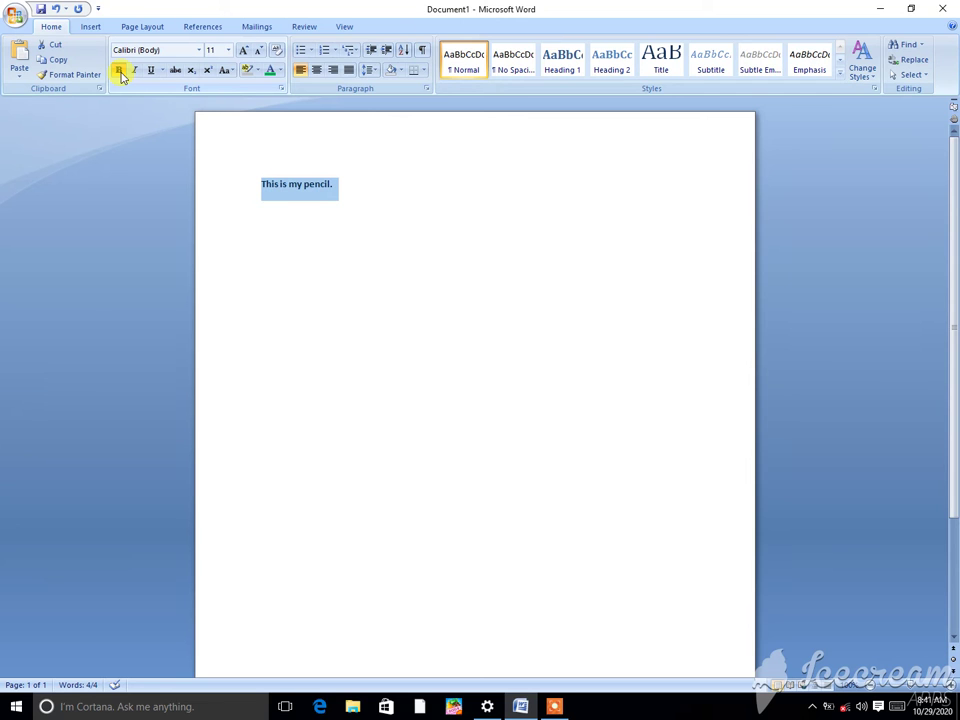
left_click(119, 71)
left_click(119, 71)
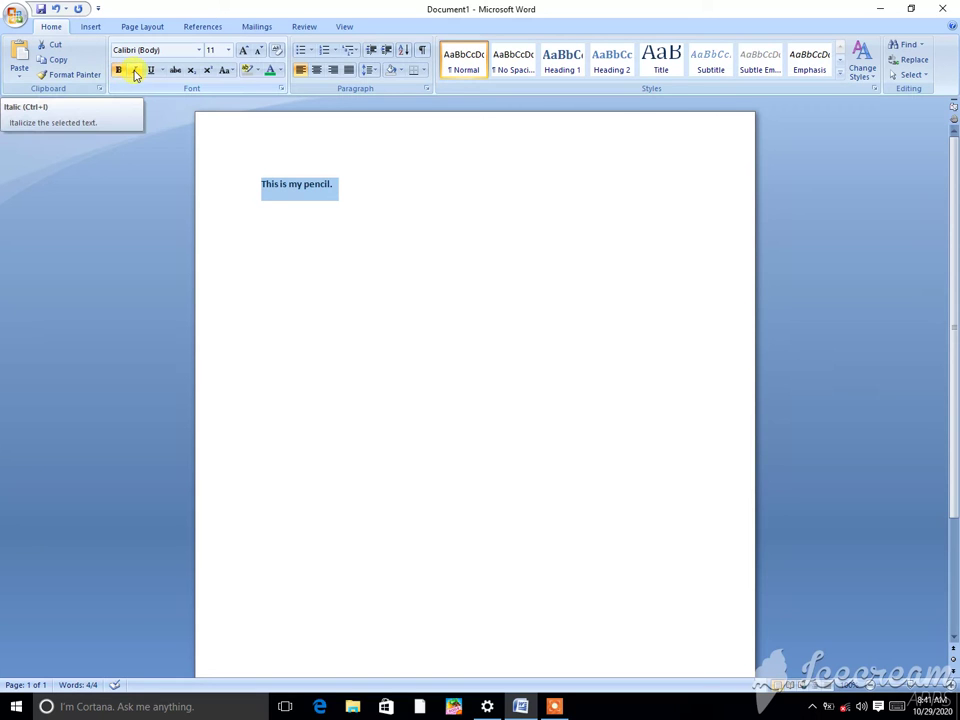
left_click(136, 72)
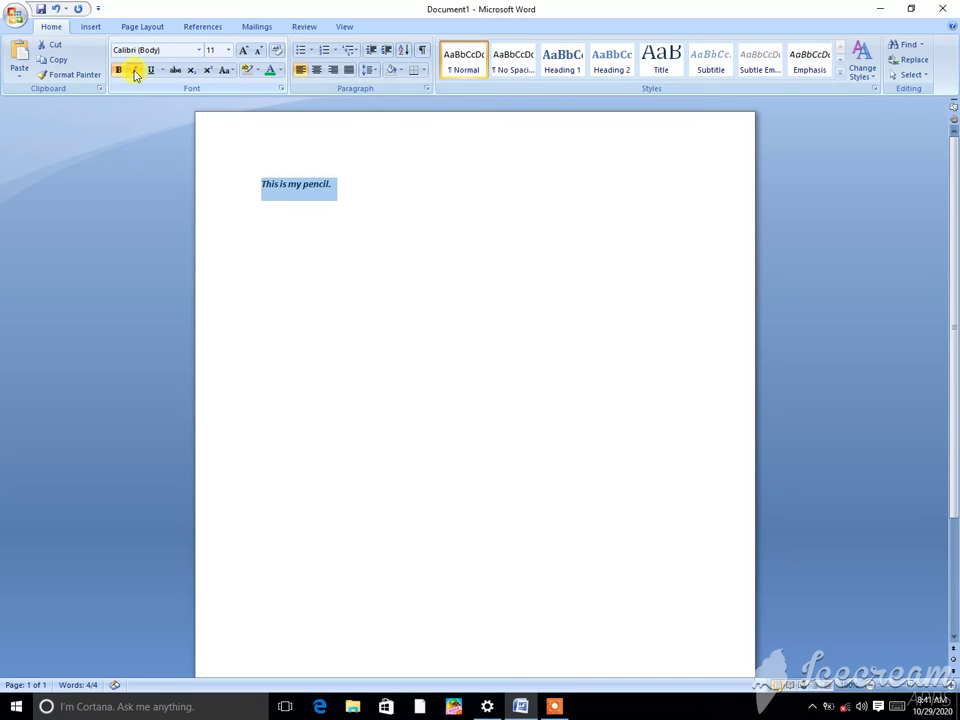
left_click(136, 72)
Enlarge the sentence to 28 pt with Grow Font
left_click(242, 51)
left_click(242, 51)
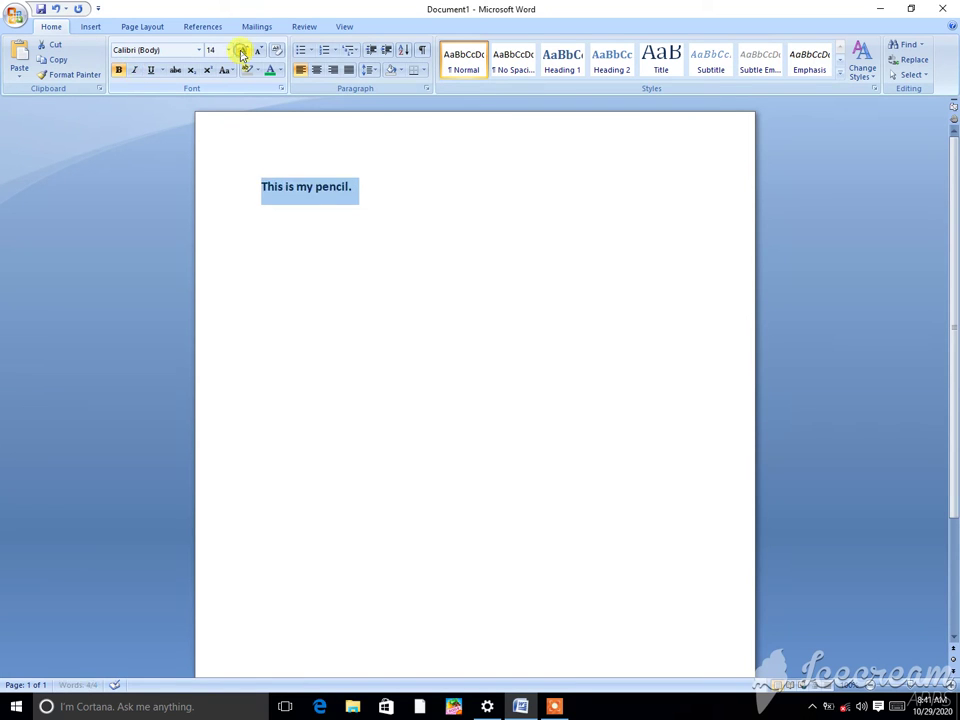
double_click(242, 51)
double_click(242, 51)
double_click(242, 51)
left_click(242, 51)
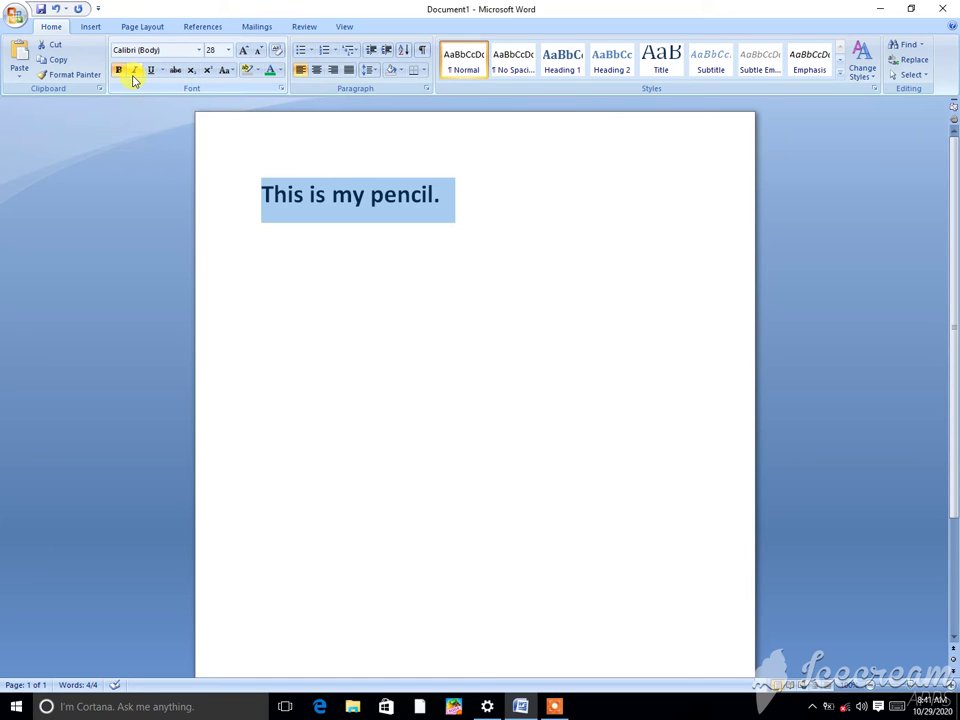
Make the enlarged sentence italic and underlined
left_click(134, 79)
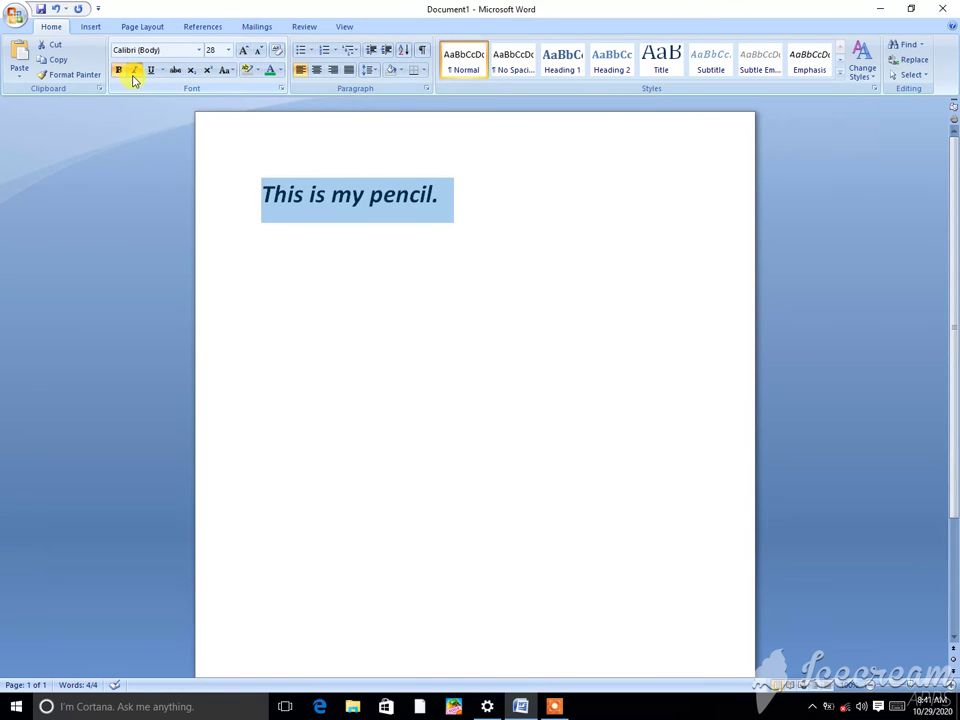
left_click(134, 79)
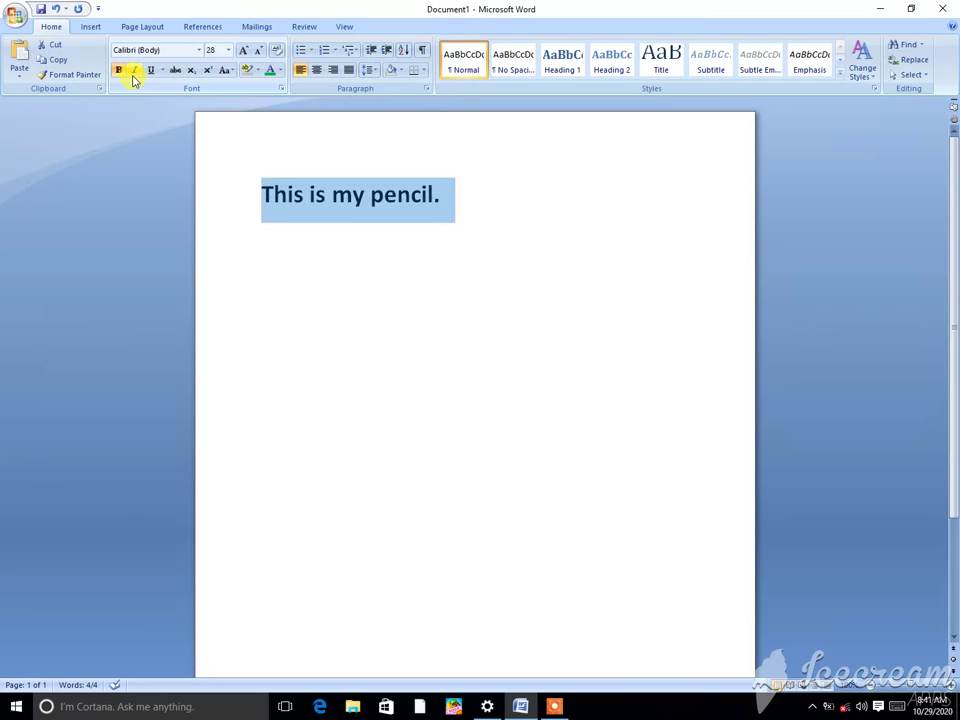
left_click(136, 77)
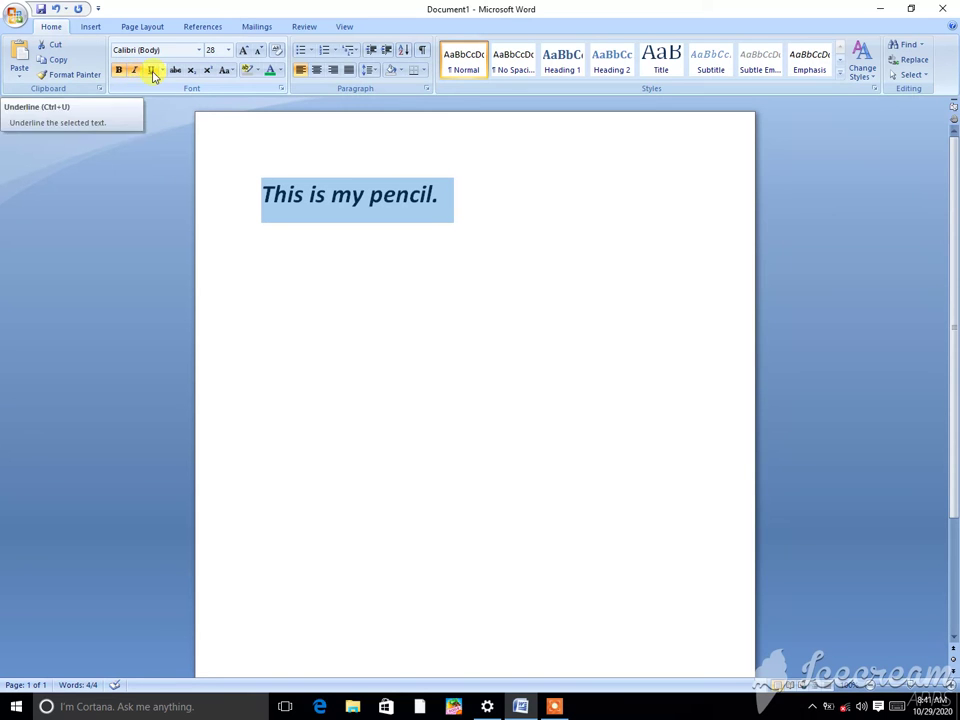
left_click(152, 72)
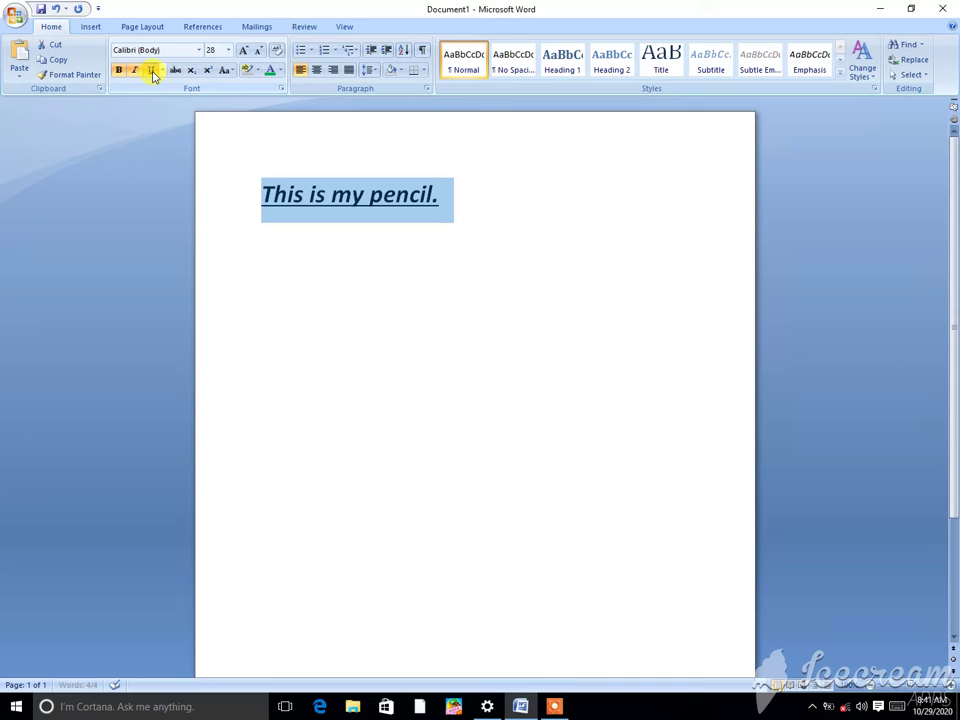
left_click(153, 72)
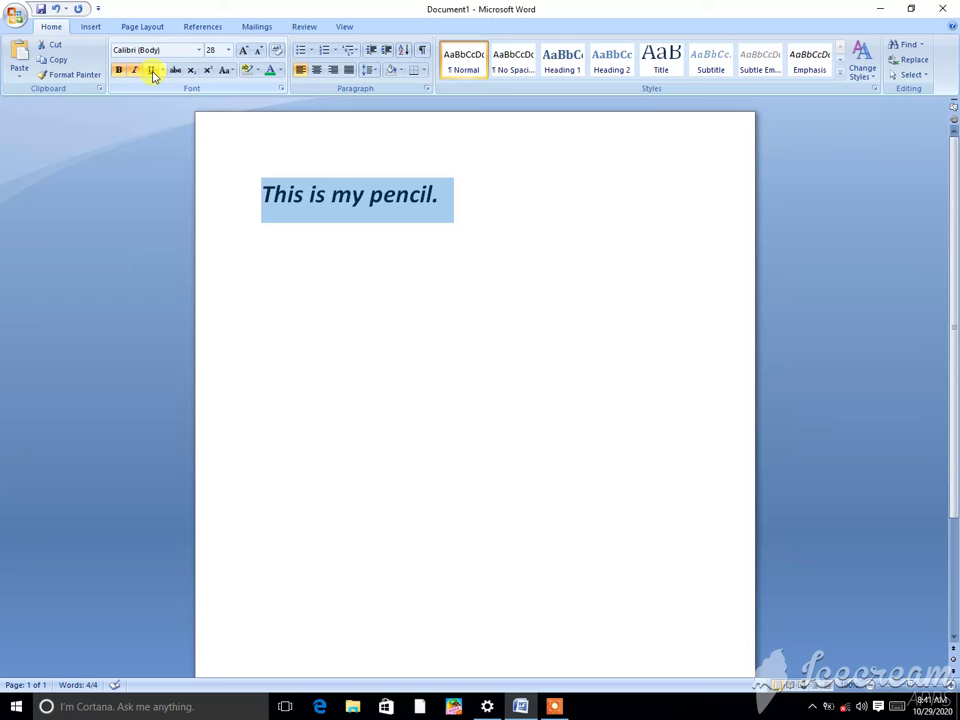
left_click(153, 72)
left_click(161, 71)
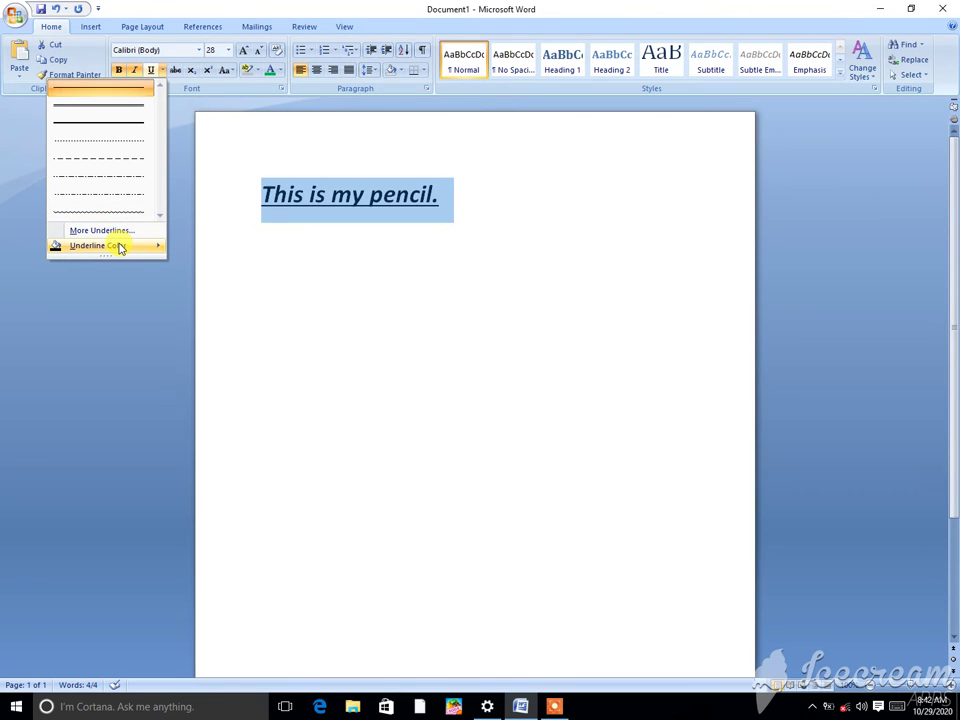
mouse_move(120, 247)
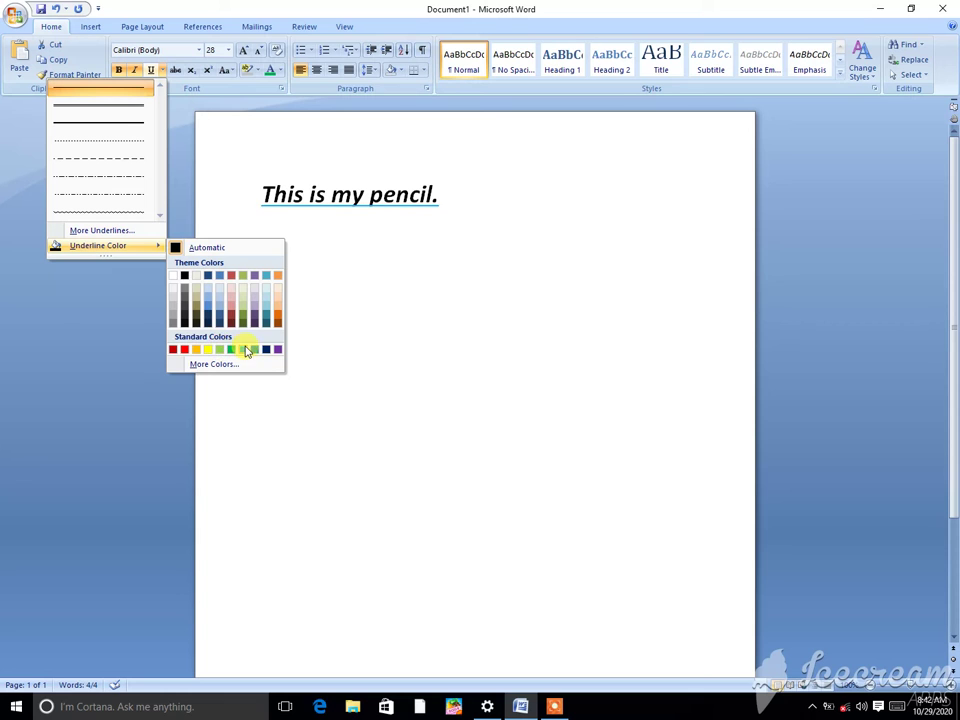
left_click(321, 337)
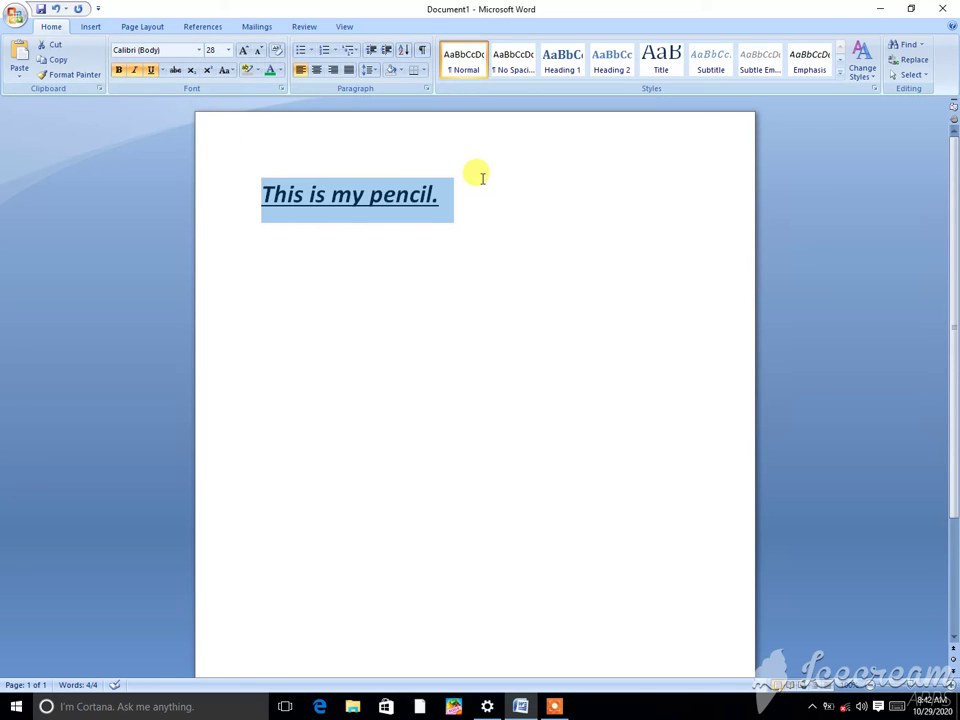
Paste copies to make four pencil lines and set the first line in Brush Script MT
key("ctrl+c")
key("ctrl+v")
key("ctrl+v")
key("ctrl+v")
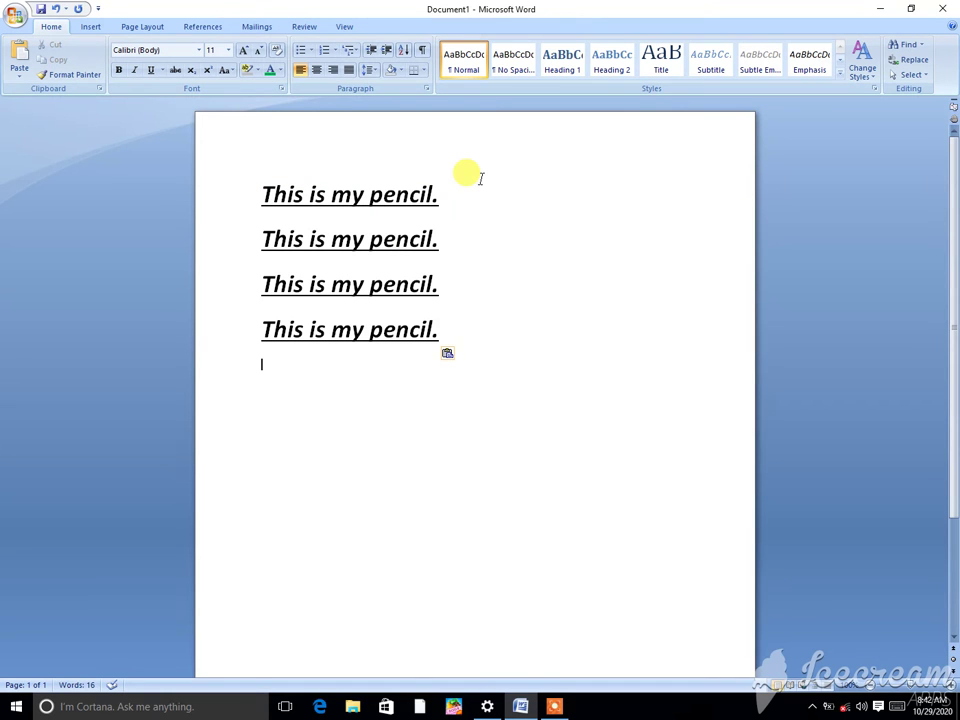
left_click_drag(442, 190, 262, 175)
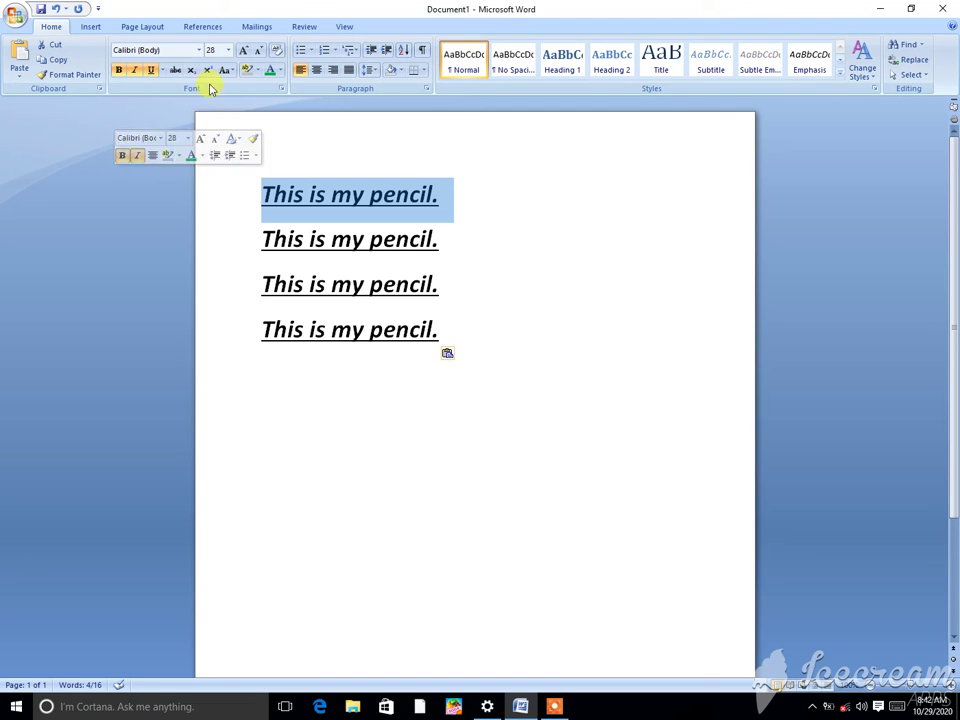
left_click(200, 50)
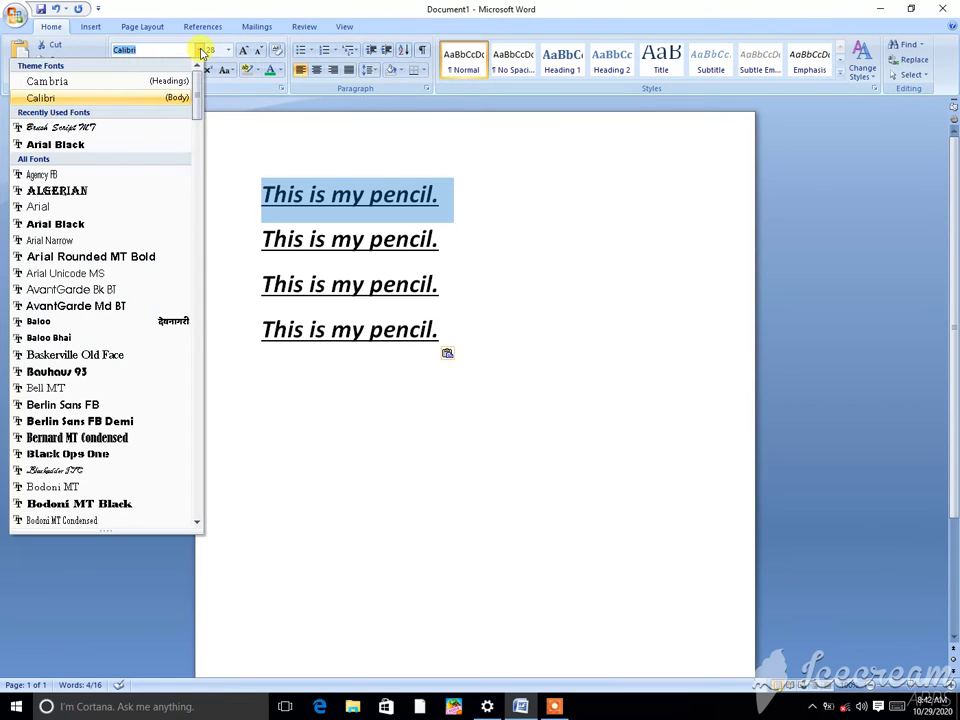
left_click_drag(201, 110, 208, 170)
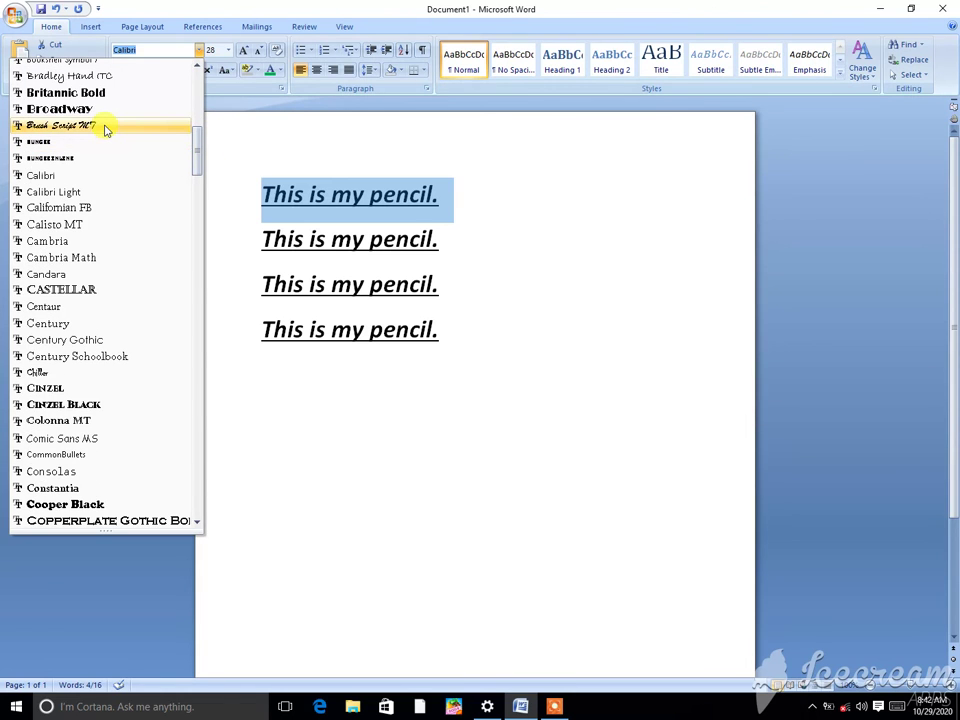
left_click(106, 127)
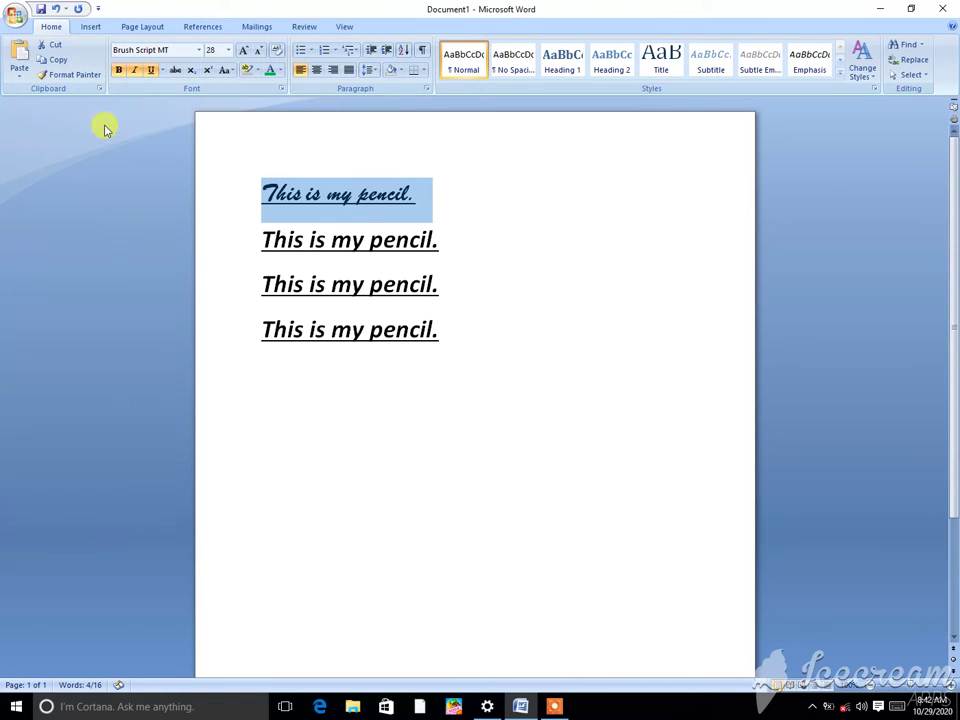
Delete the underlined trailing spaces after line two and select that line
left_click(448, 239)
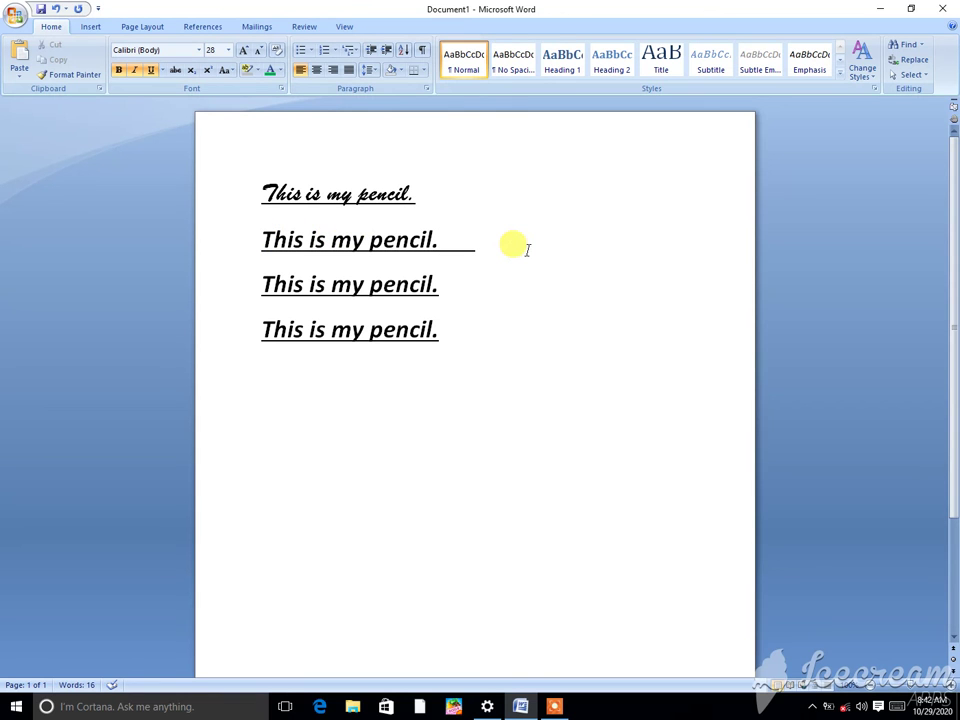
key("Delete")
key("Delete")
key("Delete")
left_click_drag(440, 240, 254, 240)
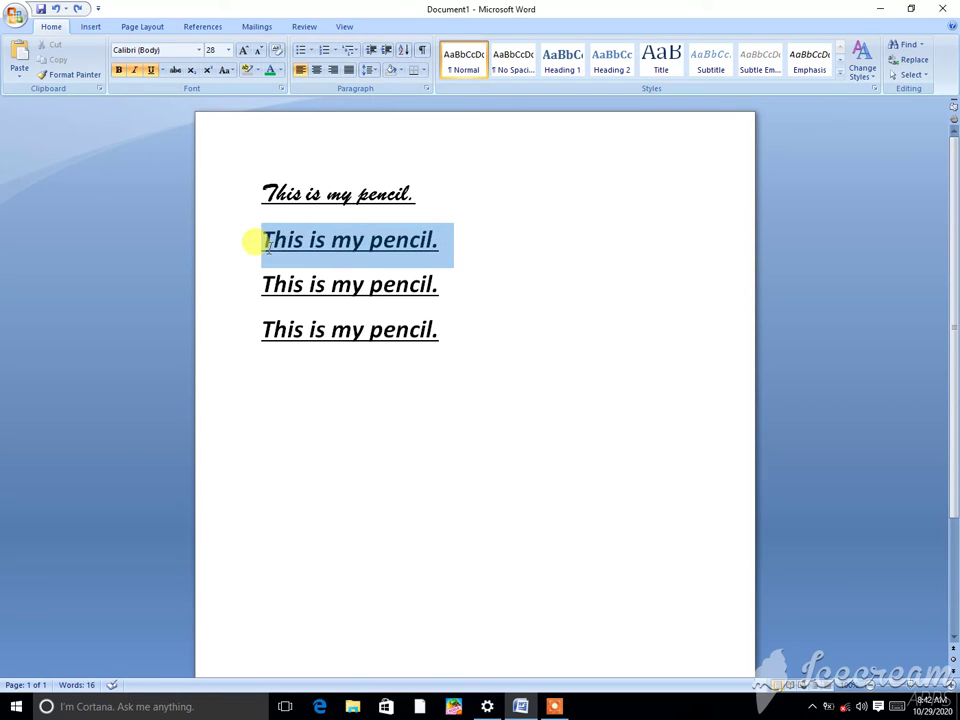
Set the second line in Bernard MT Condensed and select the third line
left_click(200, 50)
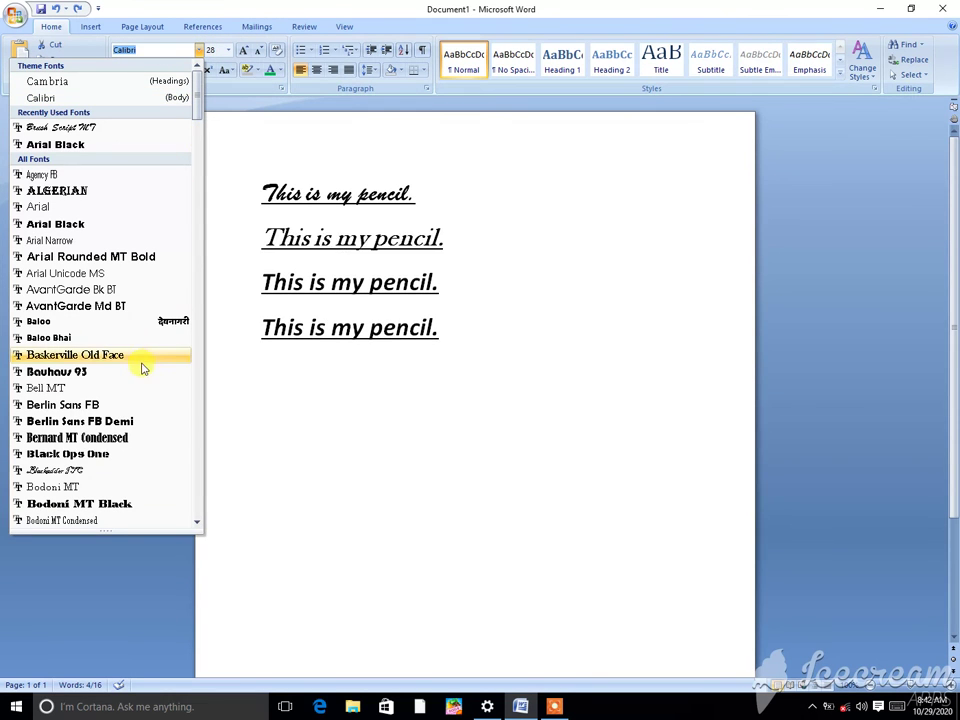
left_click(101, 441)
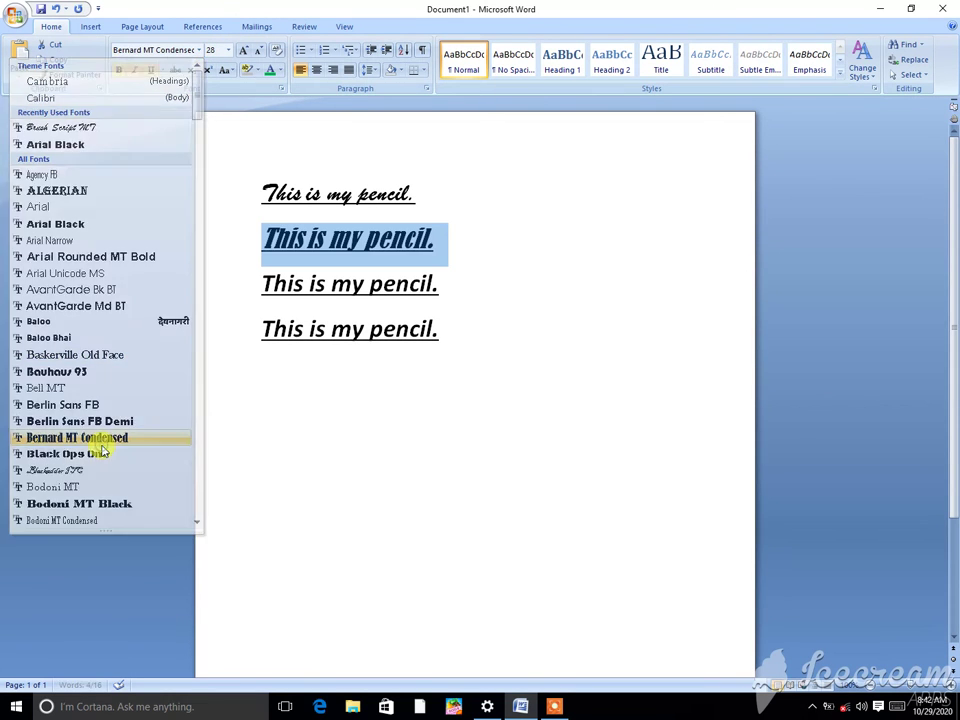
left_click(480, 300)
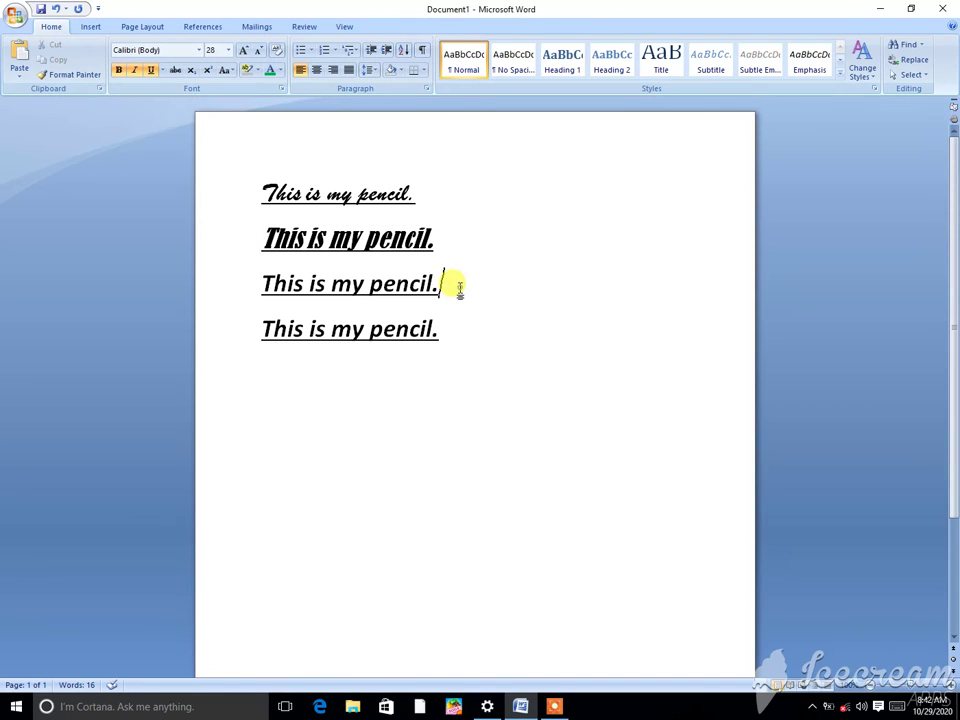
left_click_drag(452, 285, 294, 288)
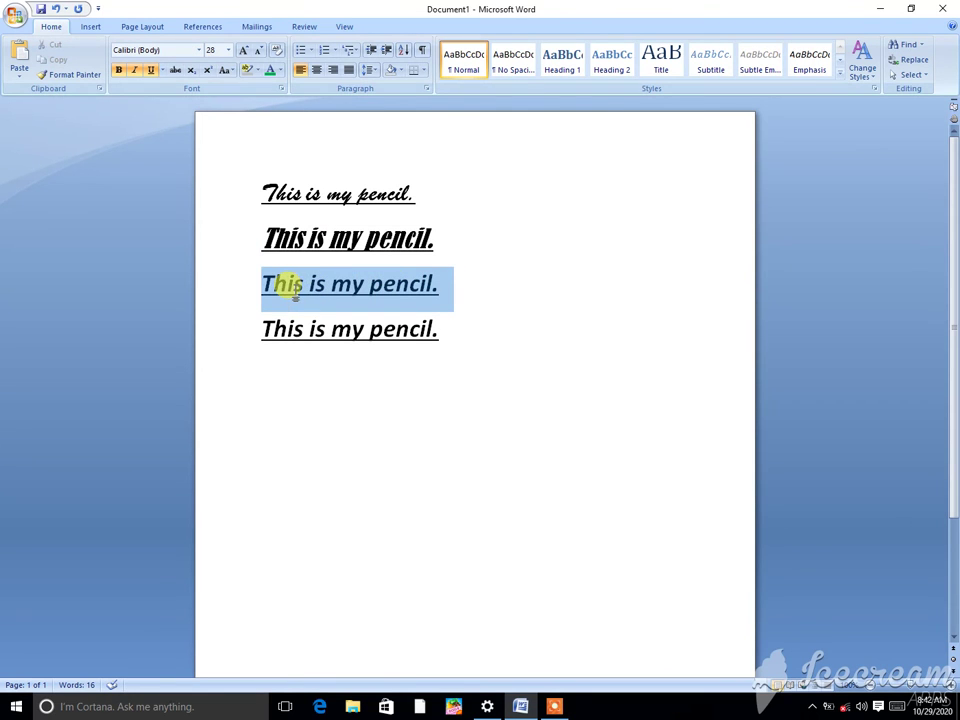
Set the third line in Gigi, then reselect the first line
left_click(199, 52)
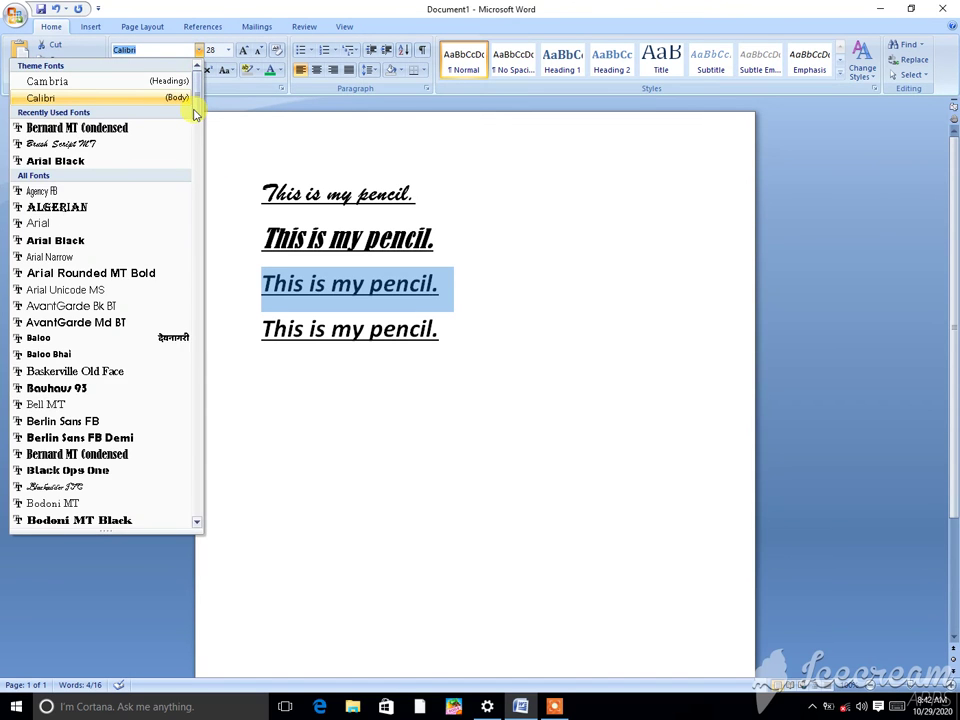
scroll(197, 171, "down", 1)
scroll(199, 190, "down", 6)
scroll(201, 215, "down", 7)
scroll(204, 220, "down", 5)
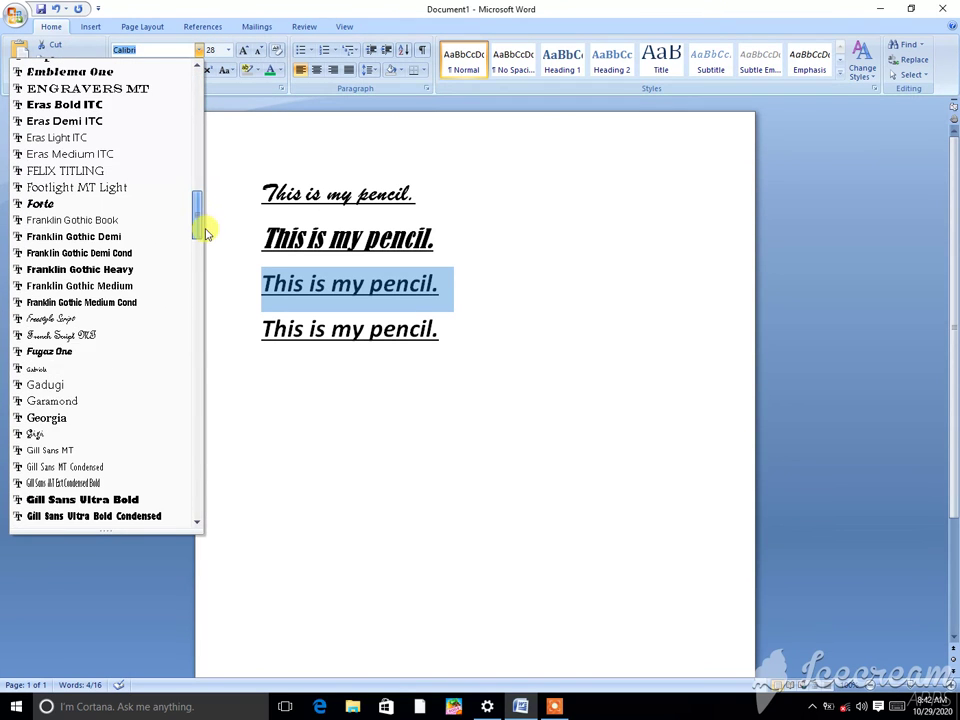
left_click(54, 432)
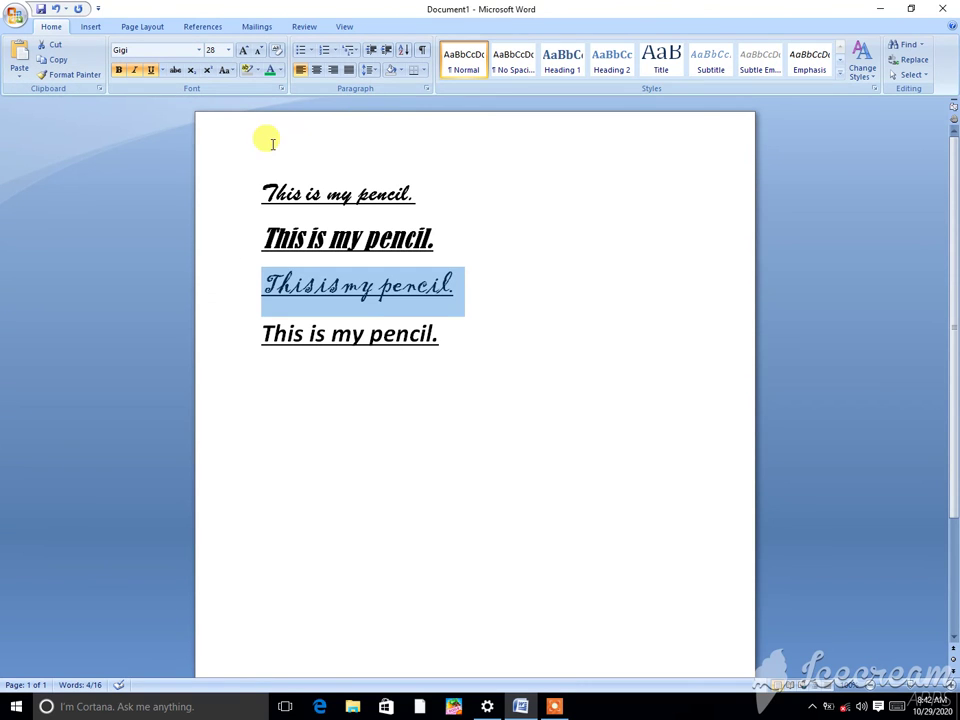
left_click_drag(272, 143, 463, 193)
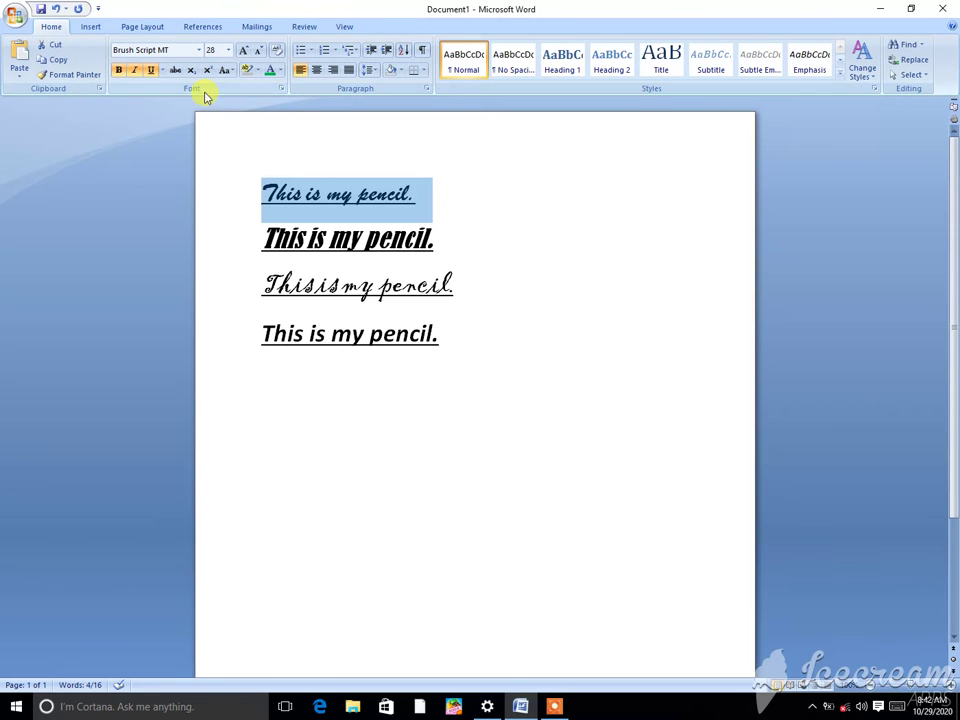
Apply strikethrough and subscript to the first pencil line, then select all text
left_click(178, 72)
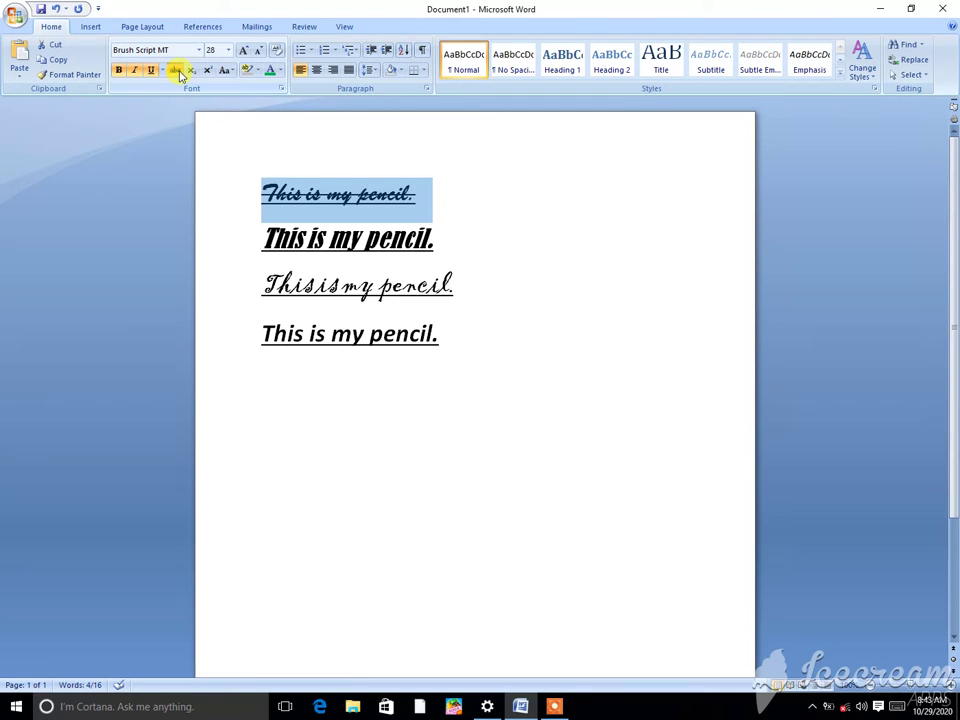
left_click(179, 72)
left_click(179, 72)
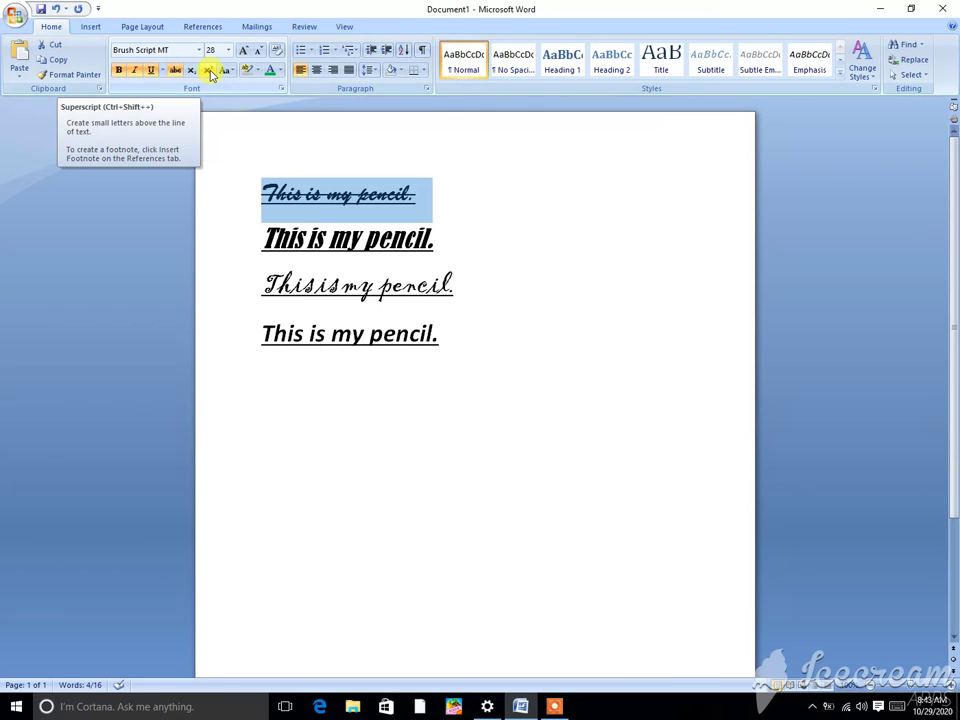
left_click(208, 72)
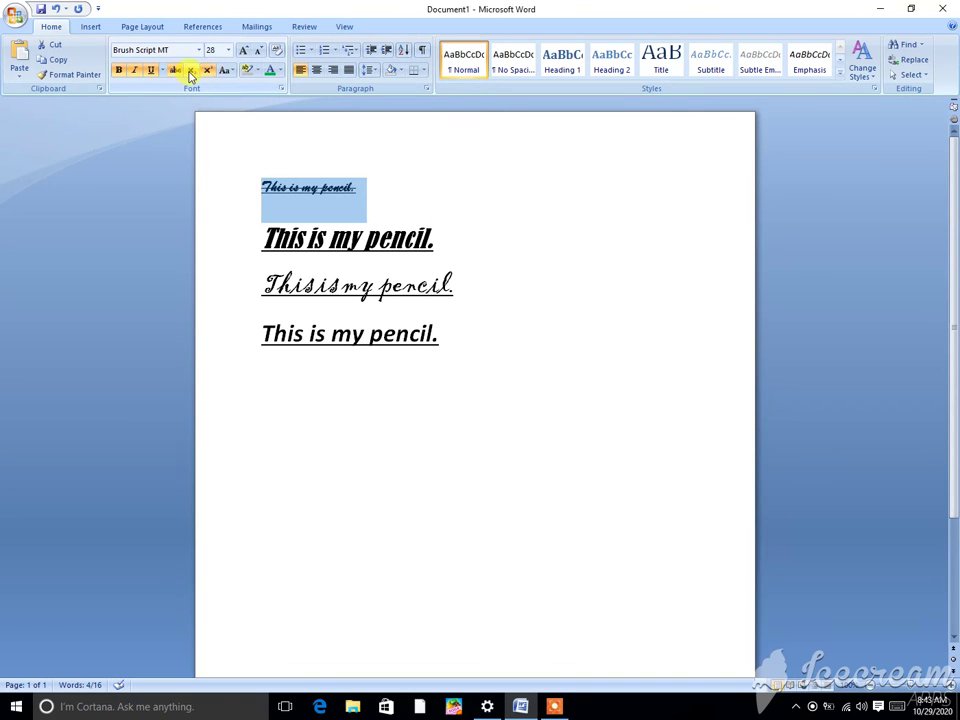
left_click(191, 72)
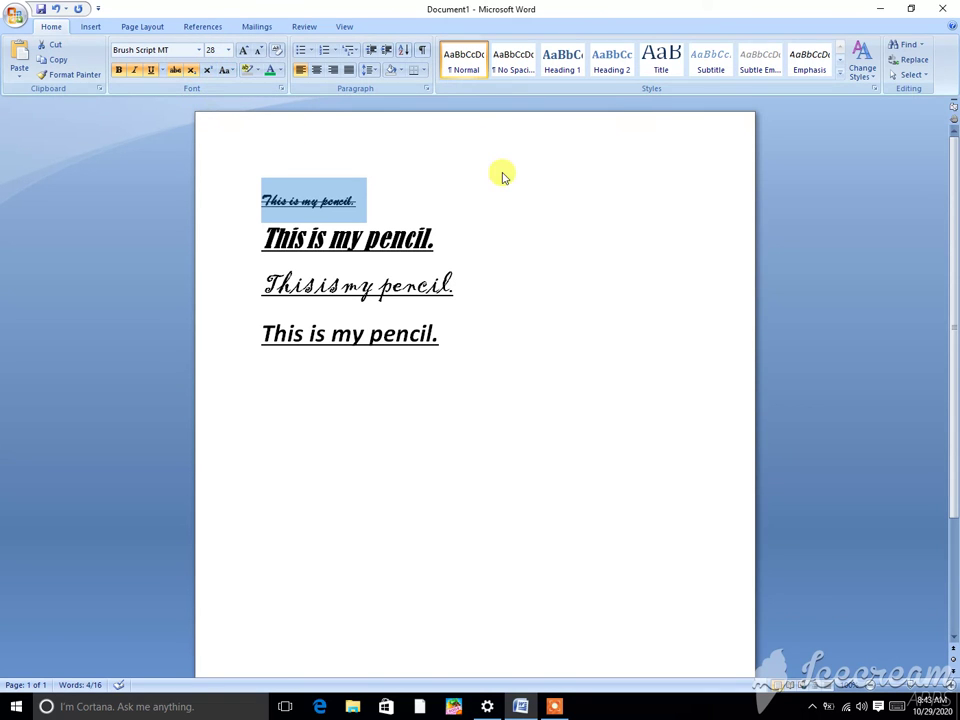
key("ctrl+a")
Clear the page and select the new 'This is my bag.' line
key("Delete")
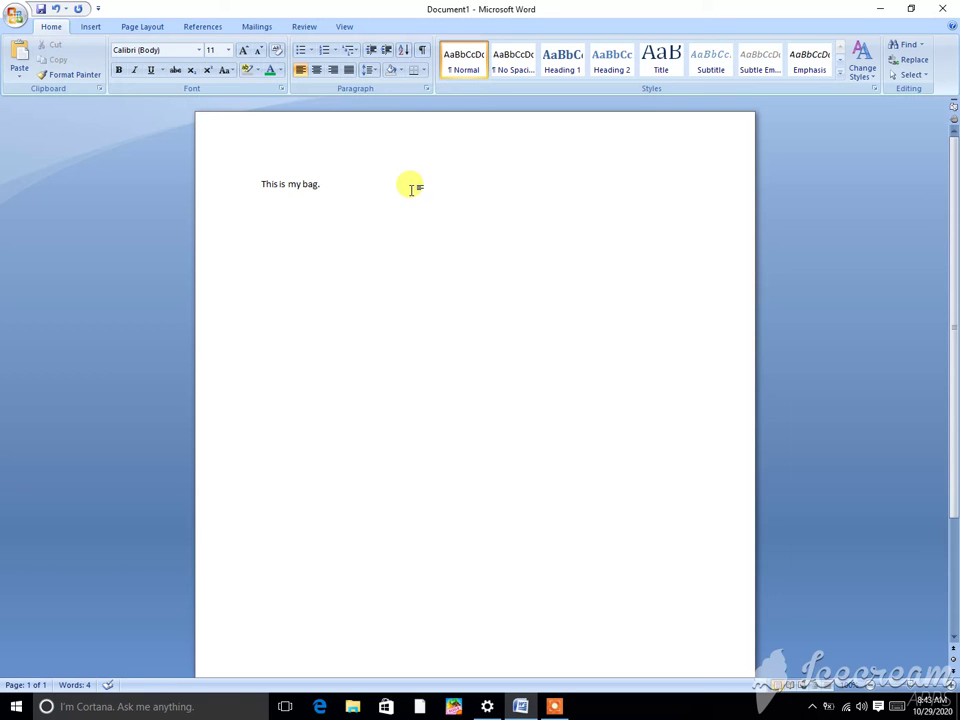
left_click_drag(343, 184, 261, 184)
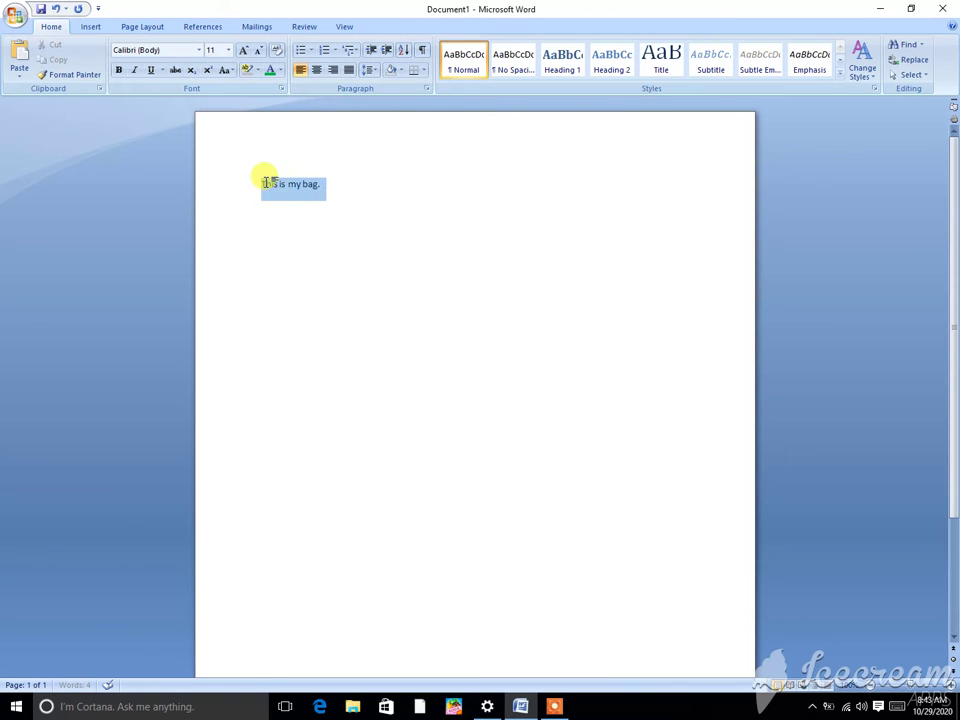
left_click(231, 74)
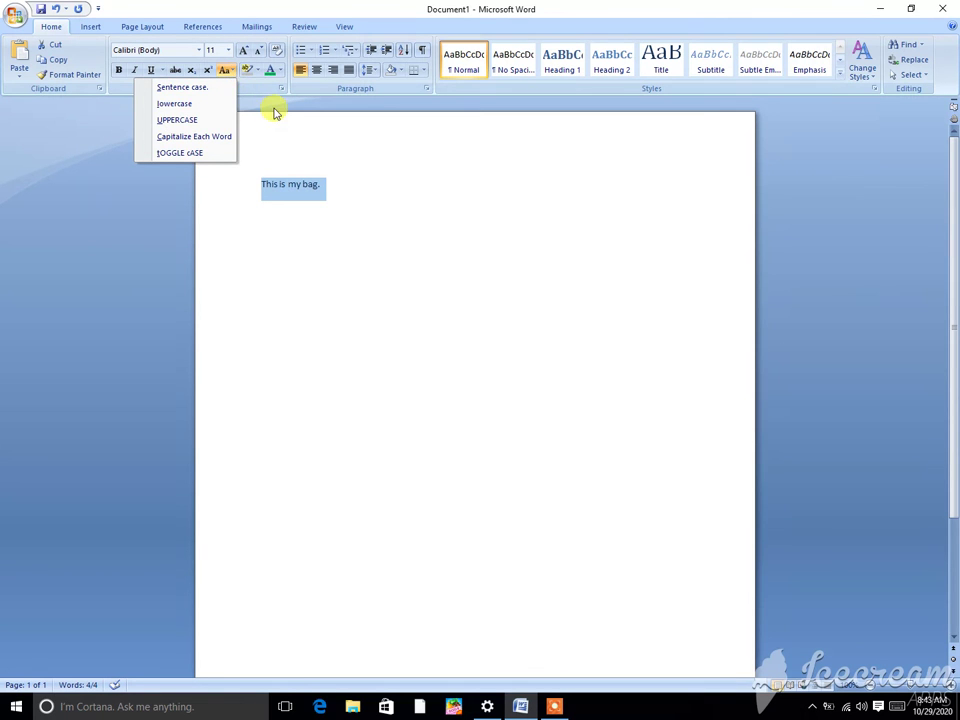
left_click(437, 195)
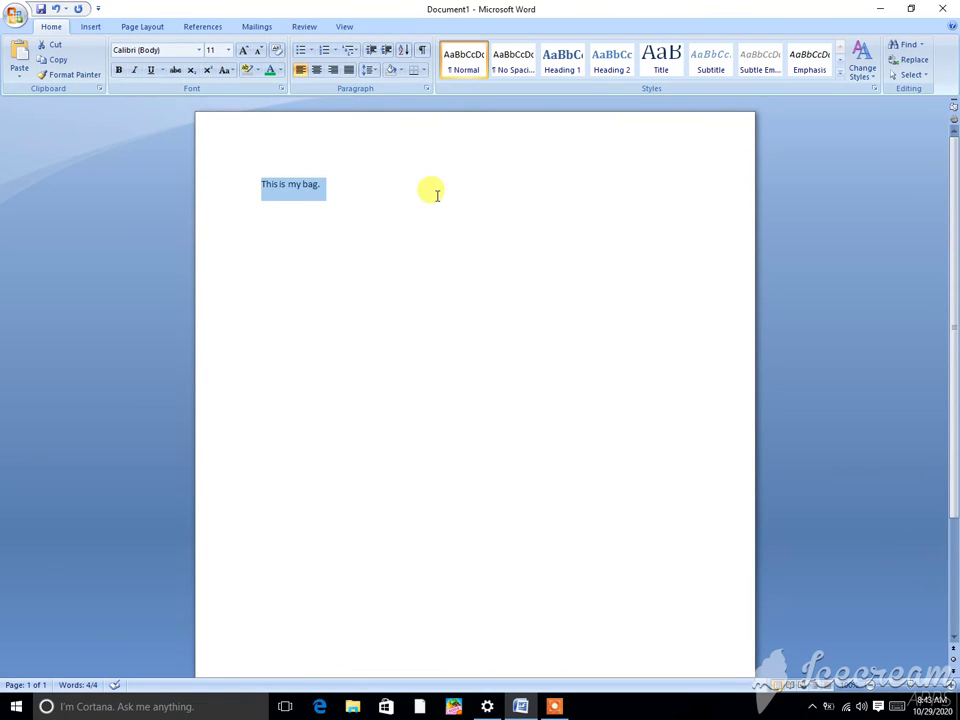
Copy and paste the line into six 'This is my bag.' lines, then select the first
key("ctrl+c")
key("ctrl+v")
key("ctrl+v")
key("ctrl+v")
key("ctrl+v")
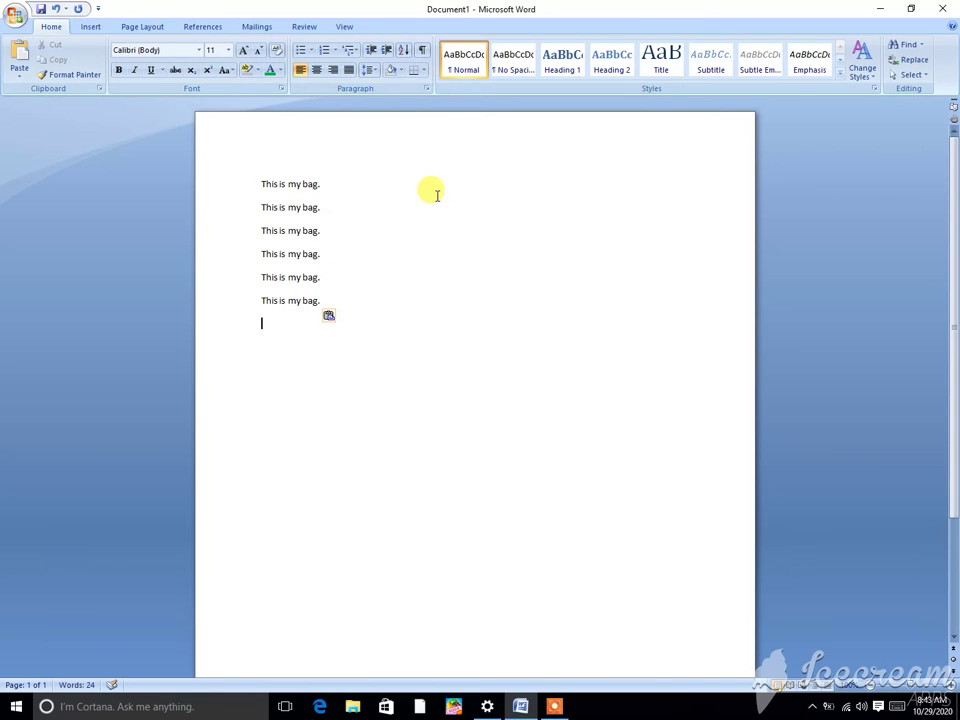
left_click(364, 178)
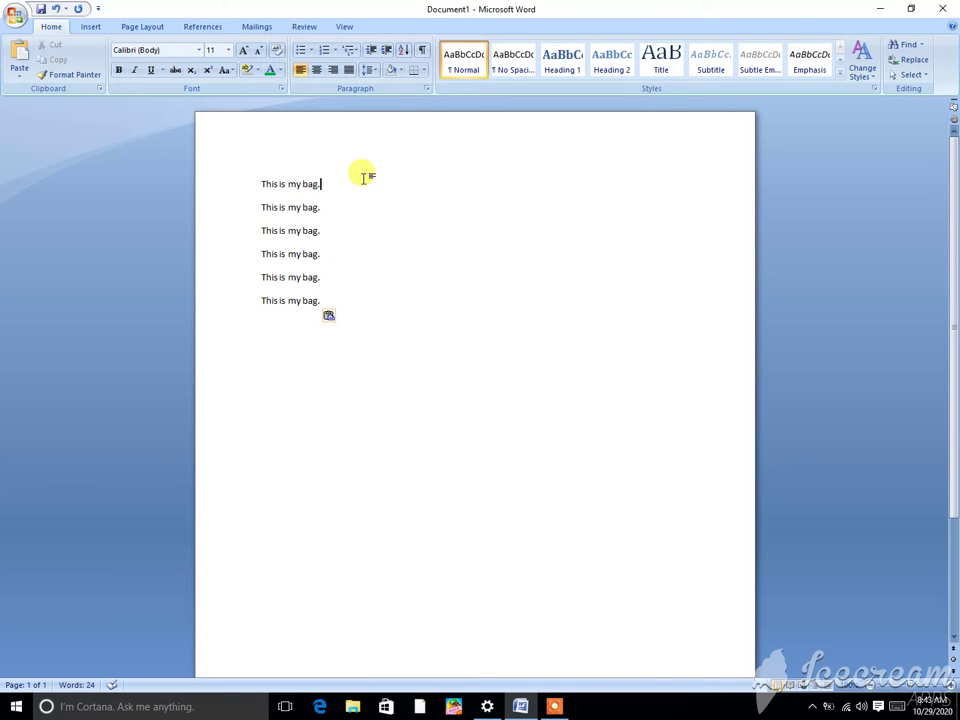
left_click_drag(364, 178, 245, 186)
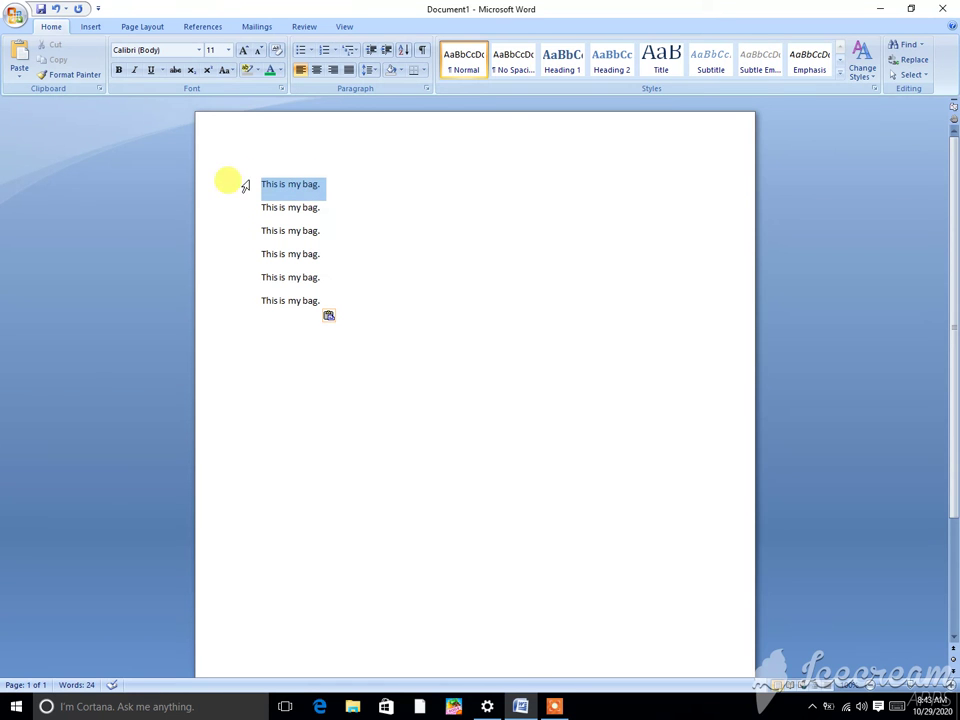
Convert the first line to UPPERCASE and select the second line
left_click(231, 74)
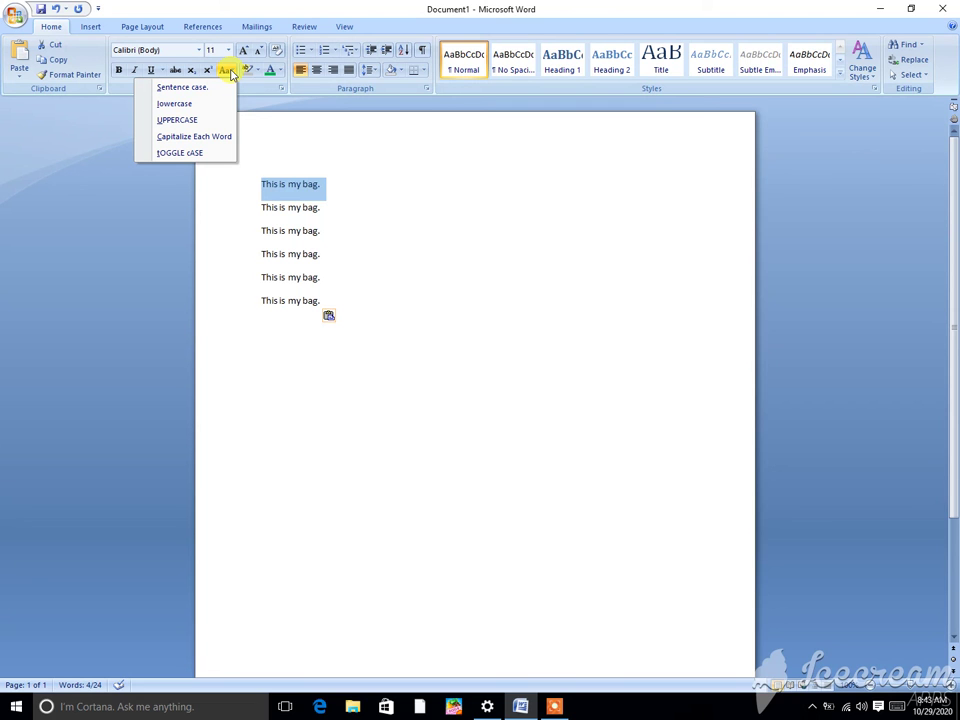
left_click(194, 121)
left_click(337, 219)
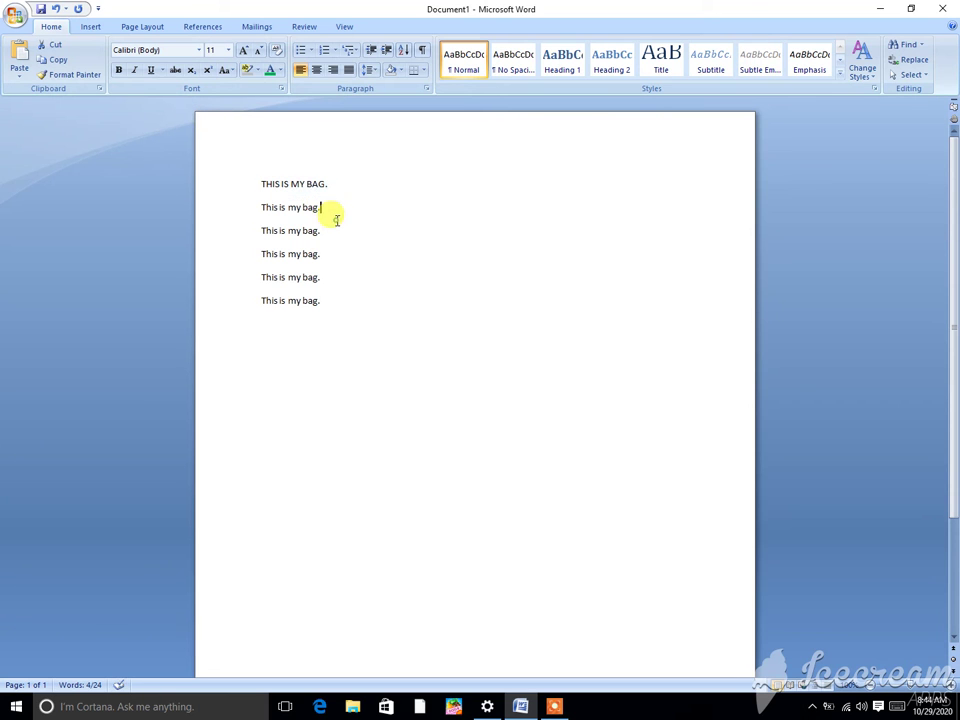
left_click_drag(324, 210, 258, 208)
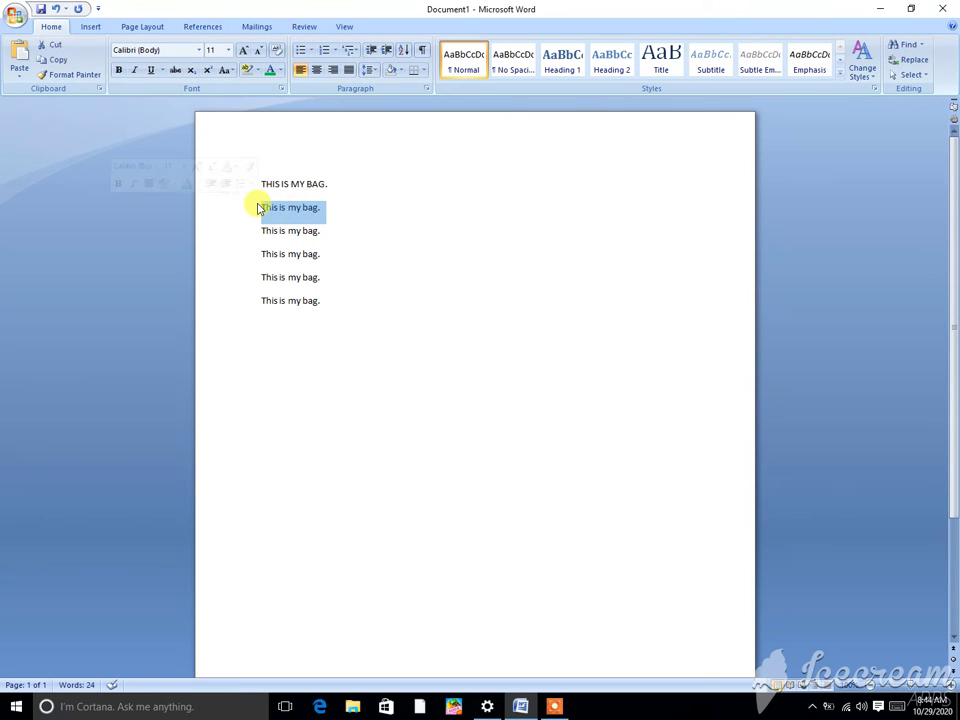
Apply Capitalize Each Word to the second line, then select the third line
left_click(232, 71)
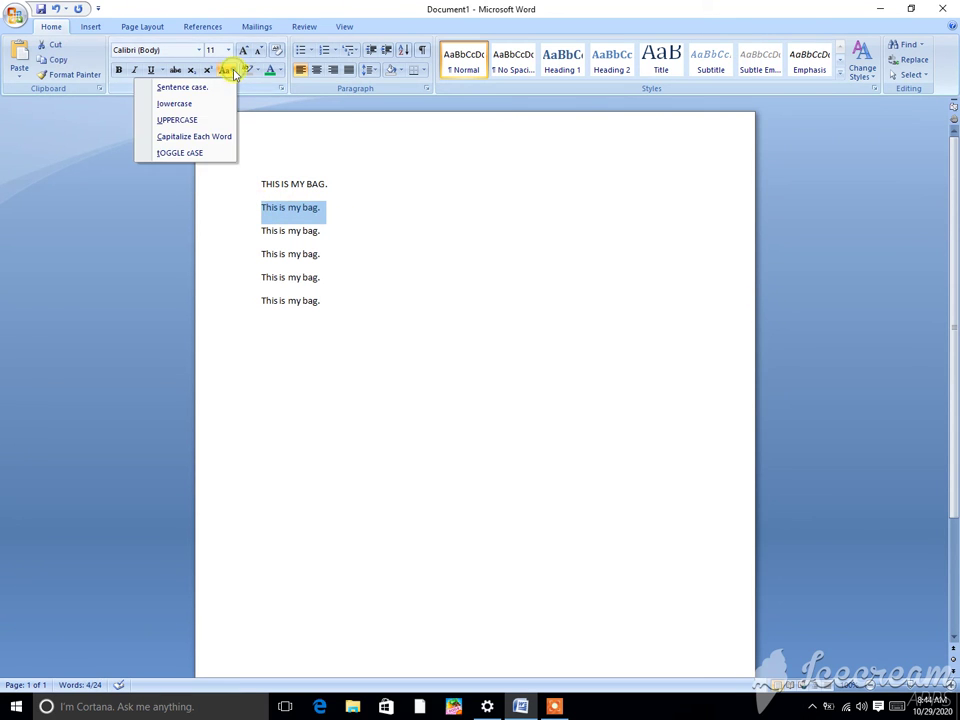
left_click(203, 138)
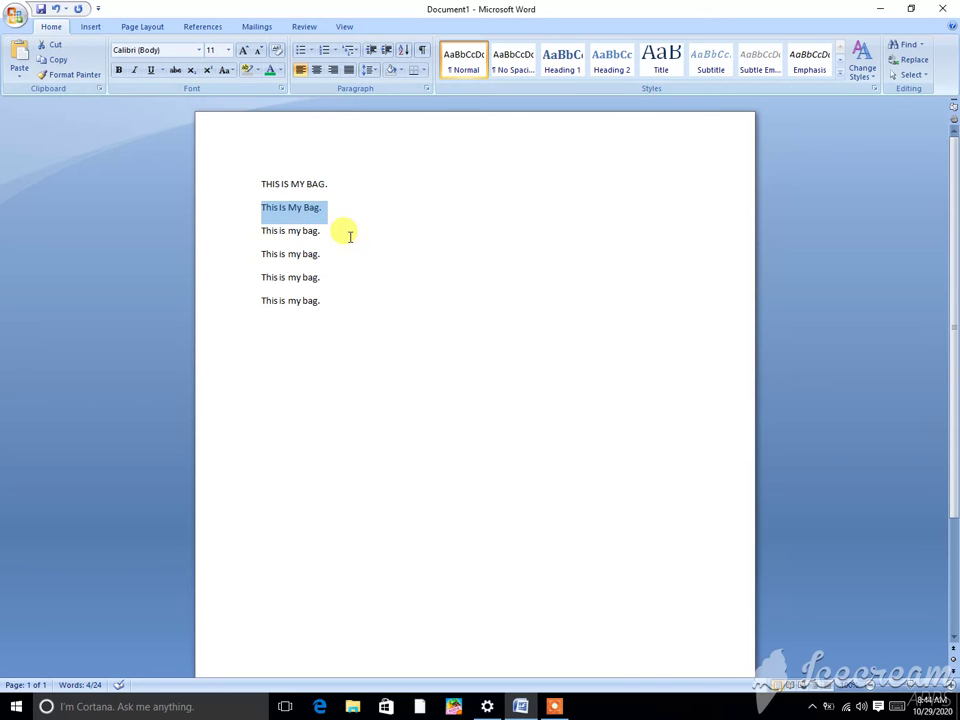
left_click_drag(349, 234, 261, 226)
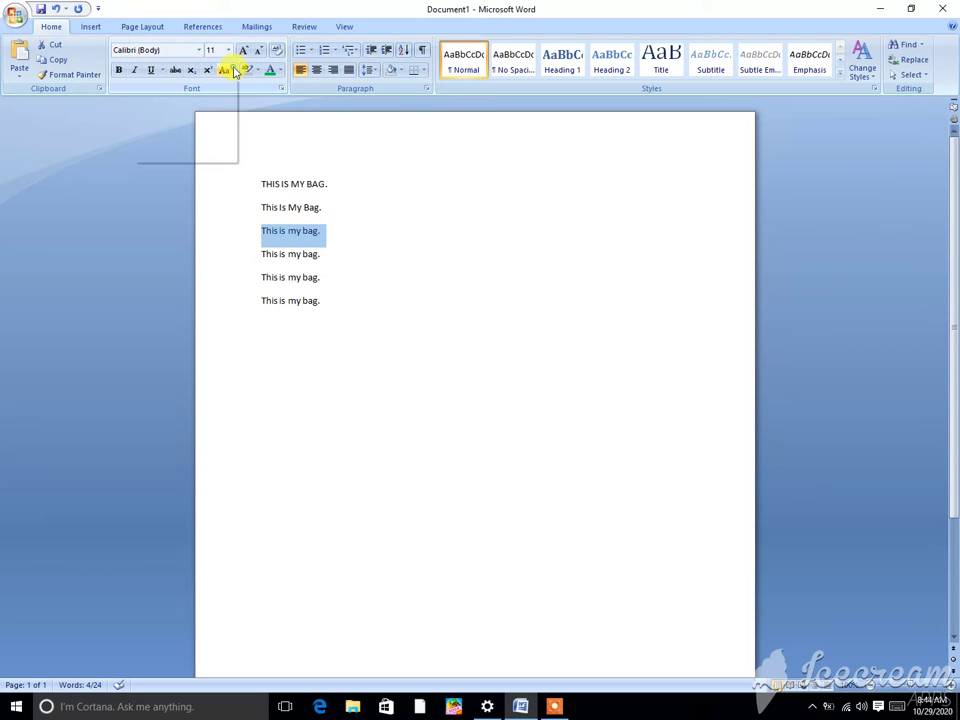
Apply tOGGLE cASE to the third line so it reads 'tHIS IS MY BAG.'
left_click(234, 72)
left_click(197, 151)
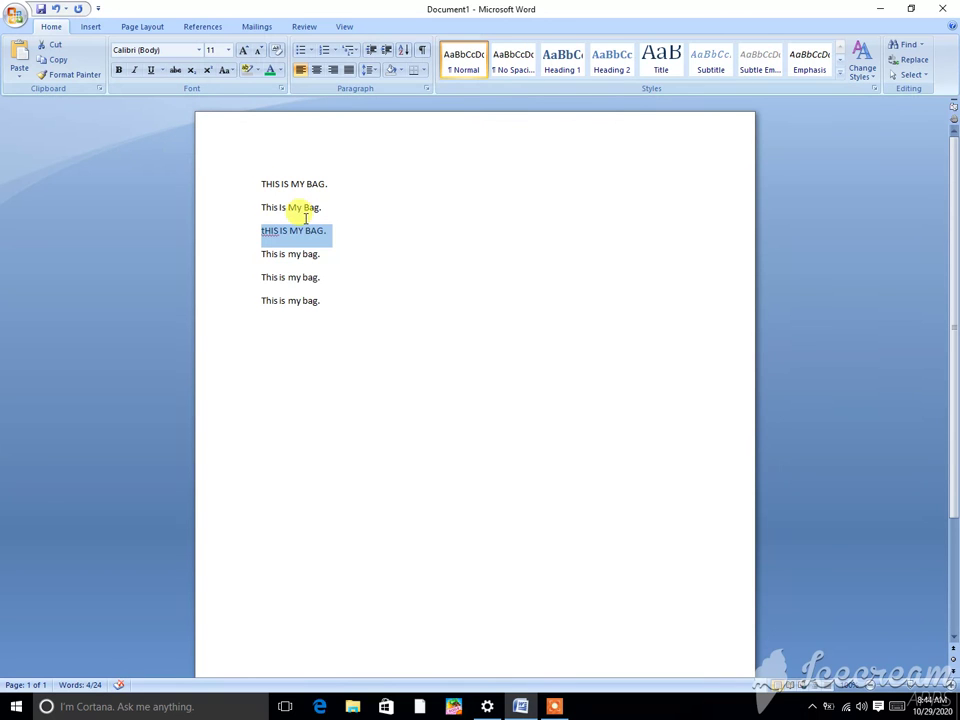
left_click(233, 72)
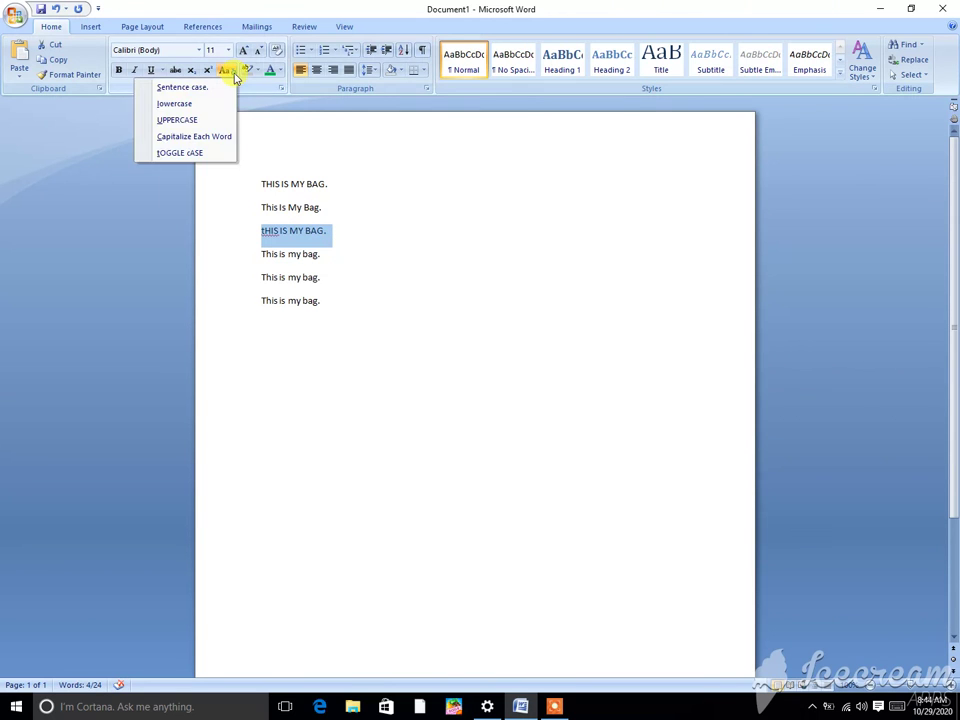
left_click(198, 155)
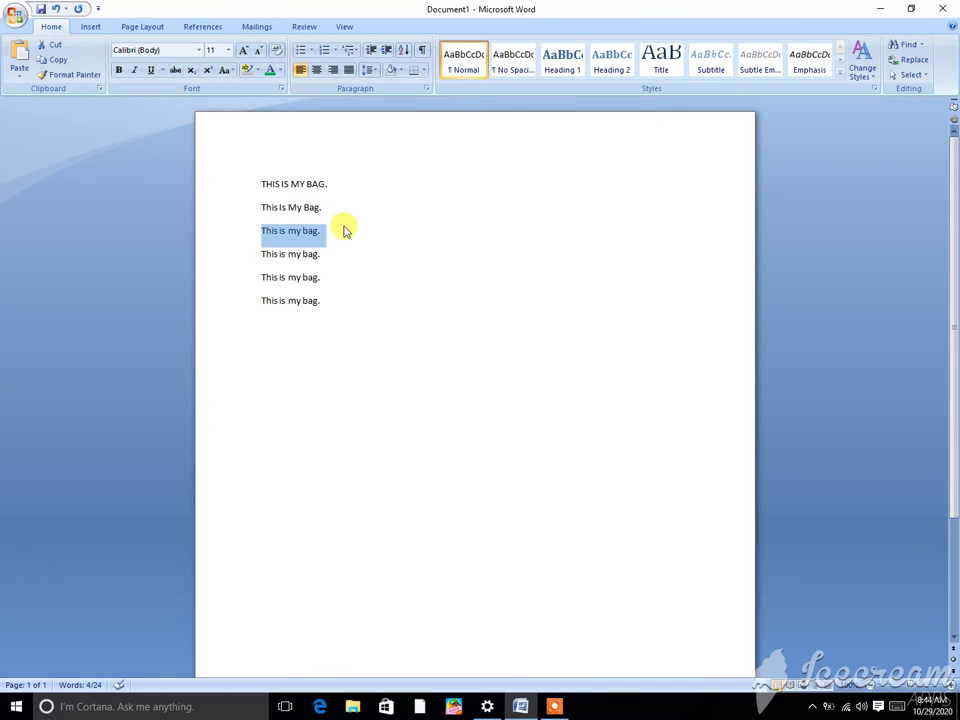
left_click(232, 72)
left_click(190, 153)
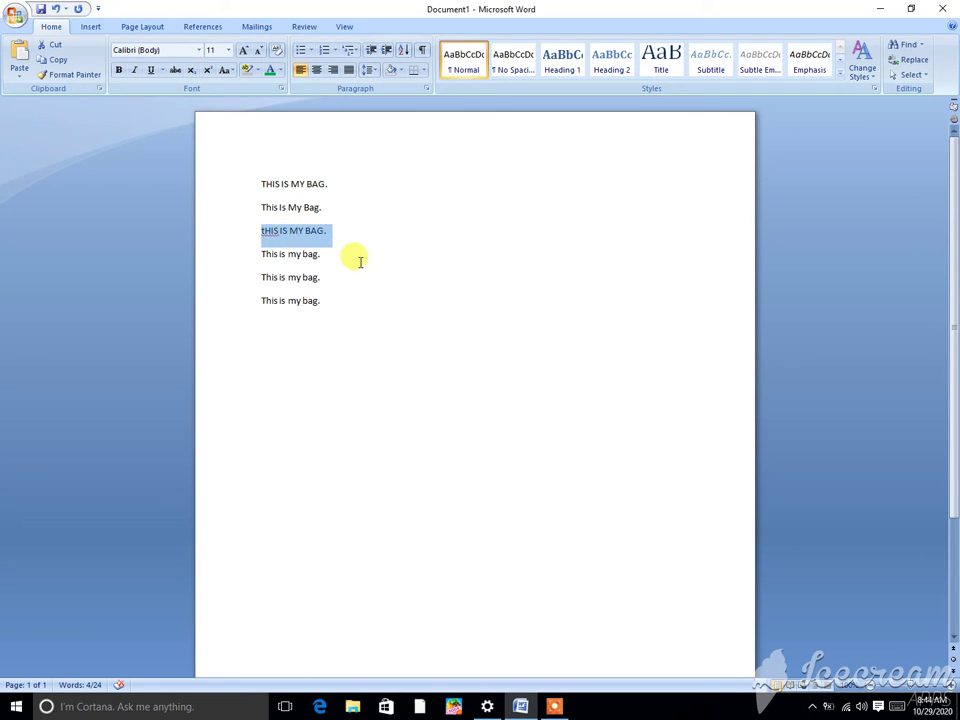
Select the fourth line and apply tOGGLE cASE to it
left_click_drag(357, 260, 265, 254)
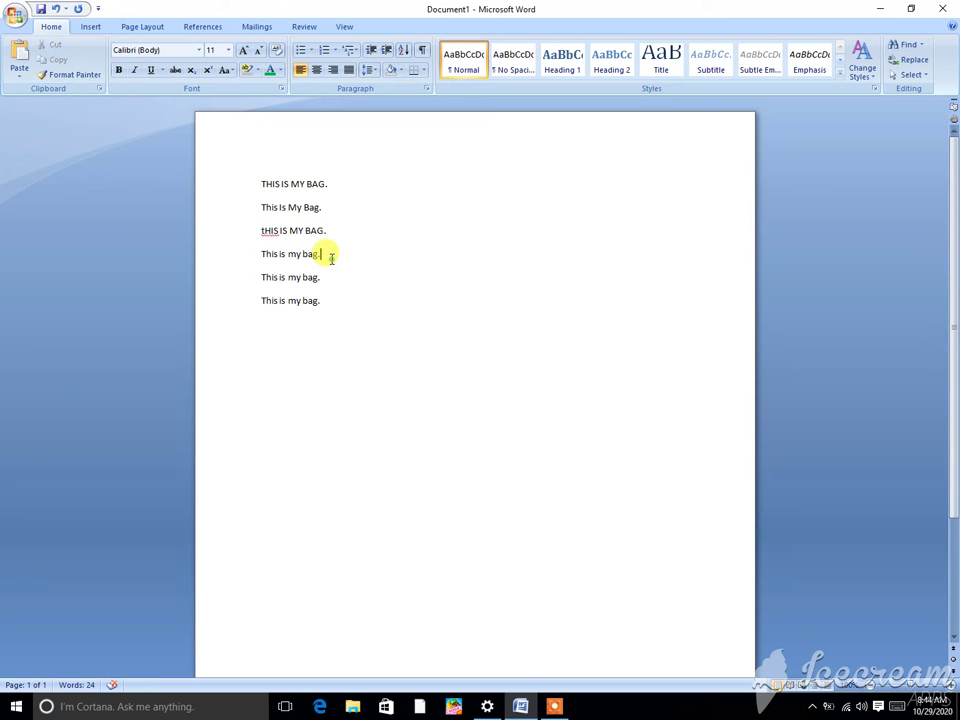
left_click(232, 77)
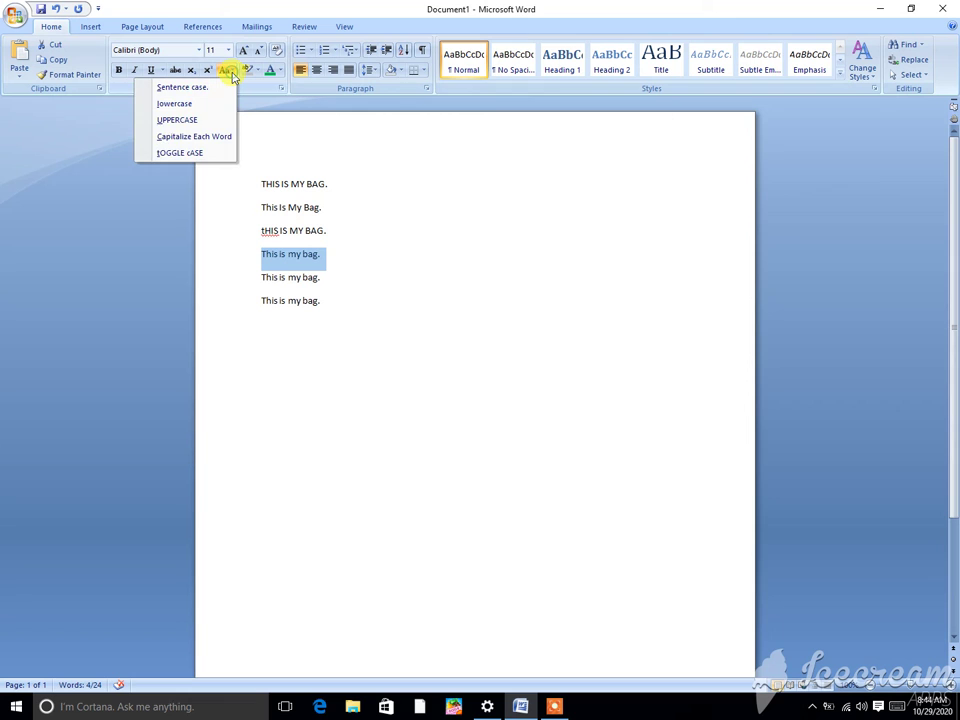
left_click(190, 152)
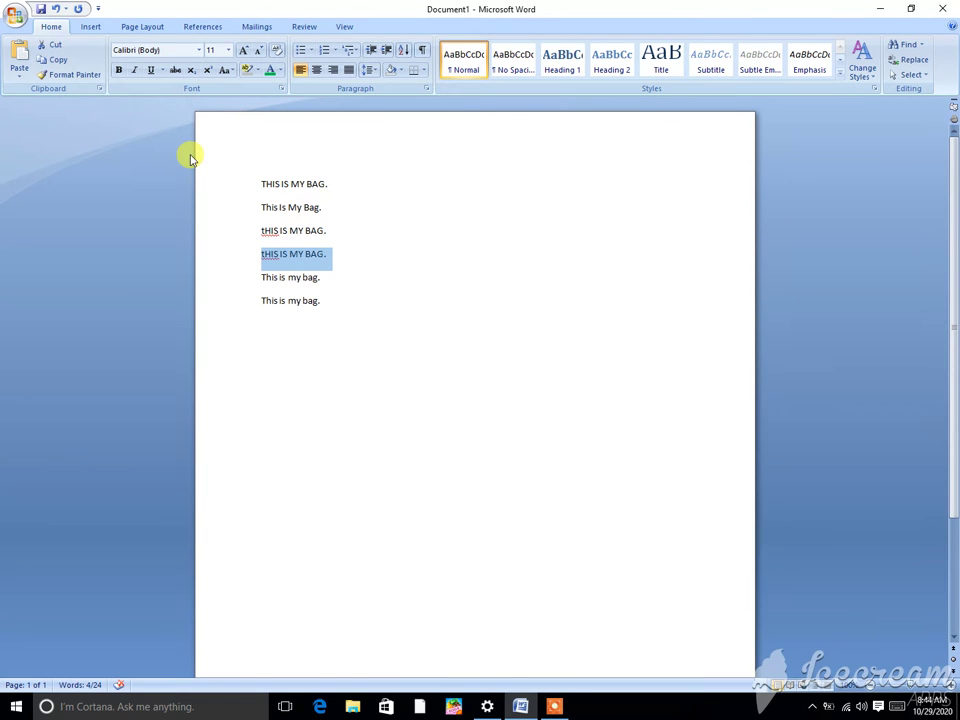
Select the first line and change it to lowercase
left_click(232, 71)
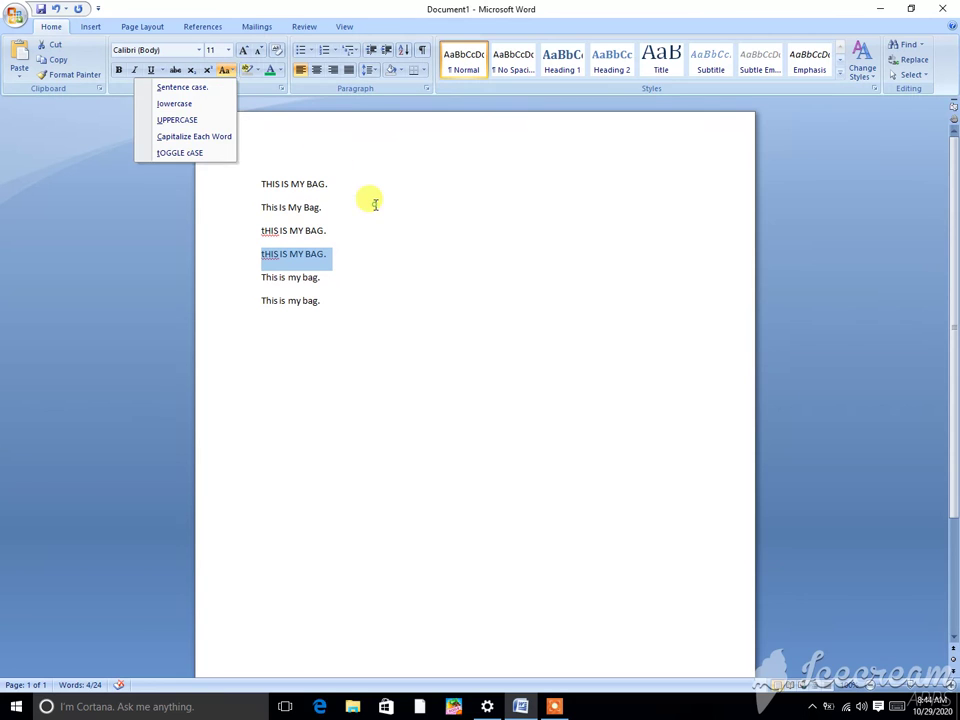
left_click(320, 175)
left_click(330, 183)
left_click_drag(330, 183, 254, 182)
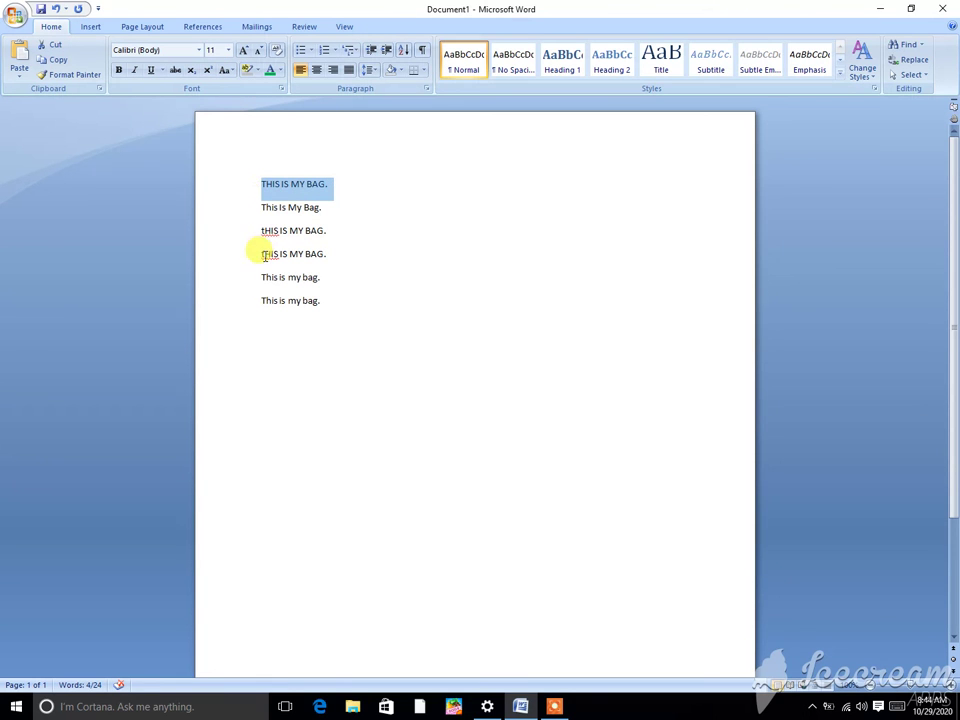
left_click(230, 55)
left_click(253, 100)
left_click(229, 72)
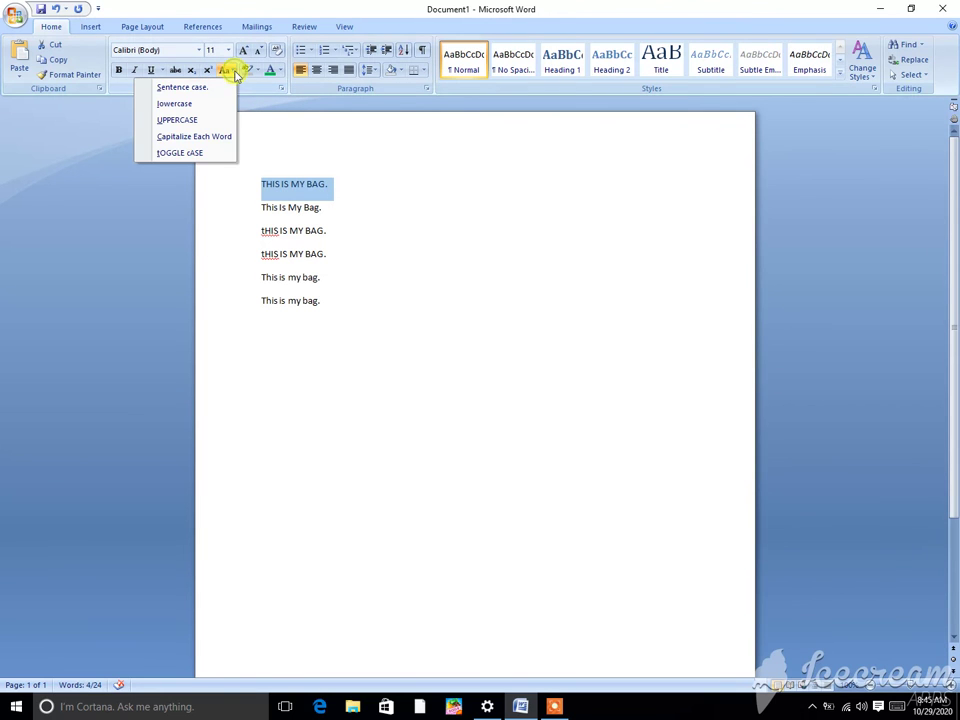
left_click(193, 103)
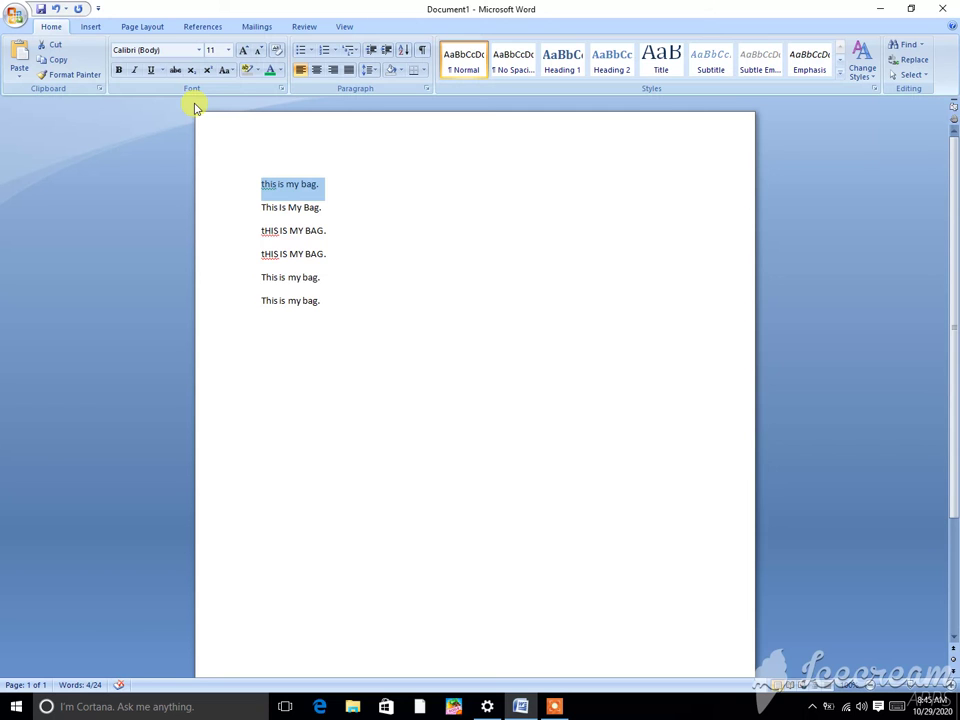
Select the whole document and convert all six lines to UPPERCASE
key("ctrl+a")
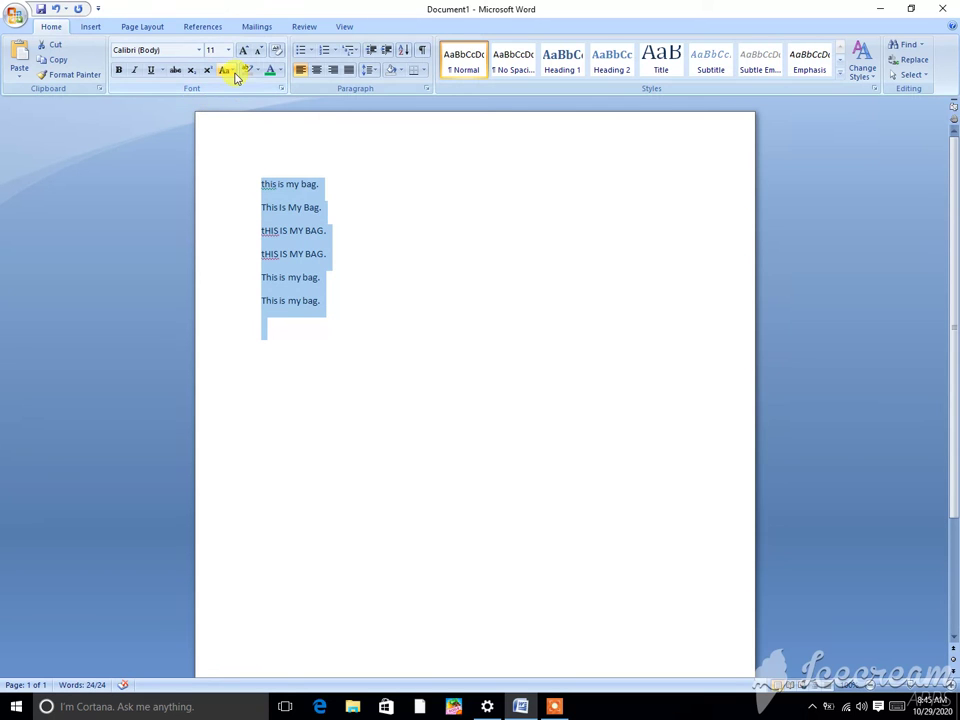
left_click(233, 74)
left_click(194, 120)
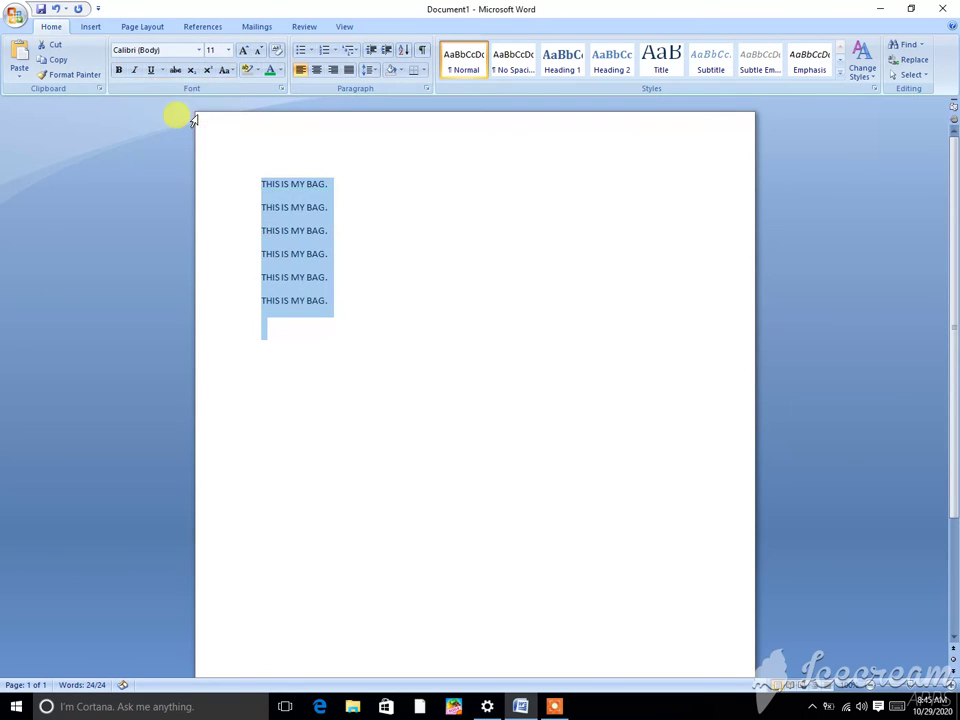